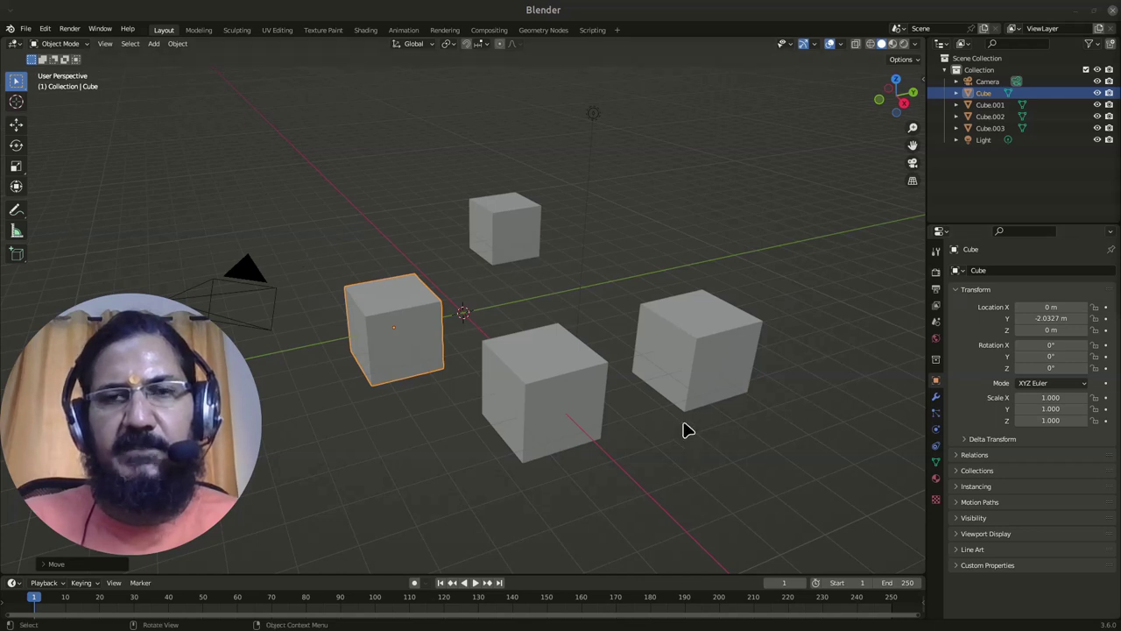
Step: Select the front, right, top and left cubes, the camera and the light singly, ending on Cube.001
{"action": "left_click", "coordinate": [548, 400]}
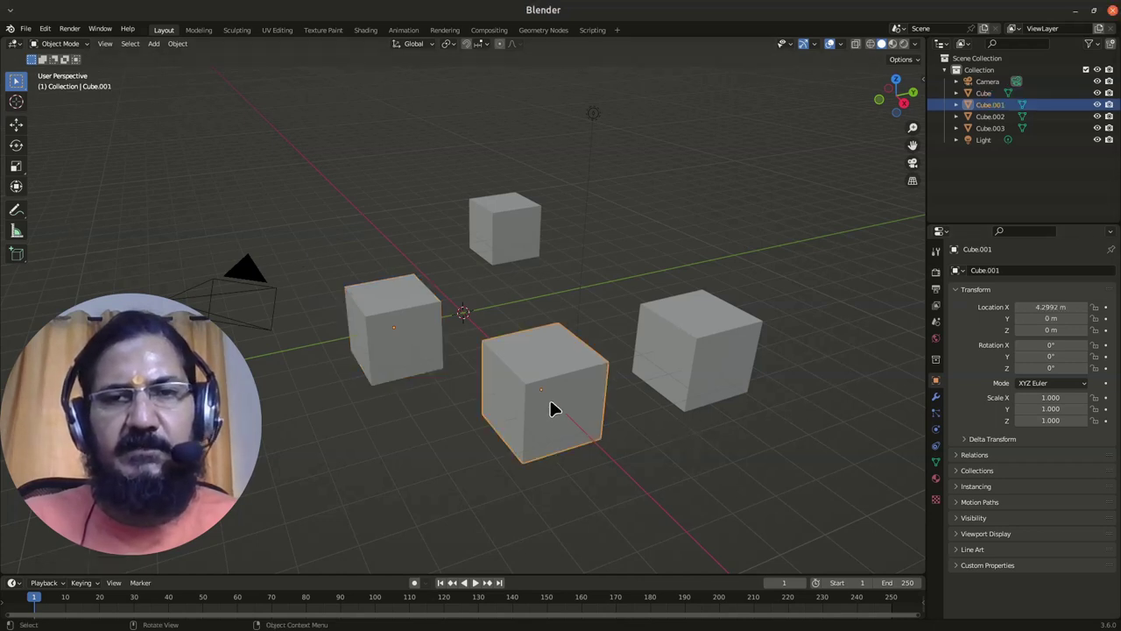
{"action": "left_click", "coordinate": [745, 356]}
{"action": "left_click", "coordinate": [520, 230]}
{"action": "left_click", "coordinate": [417, 324]}
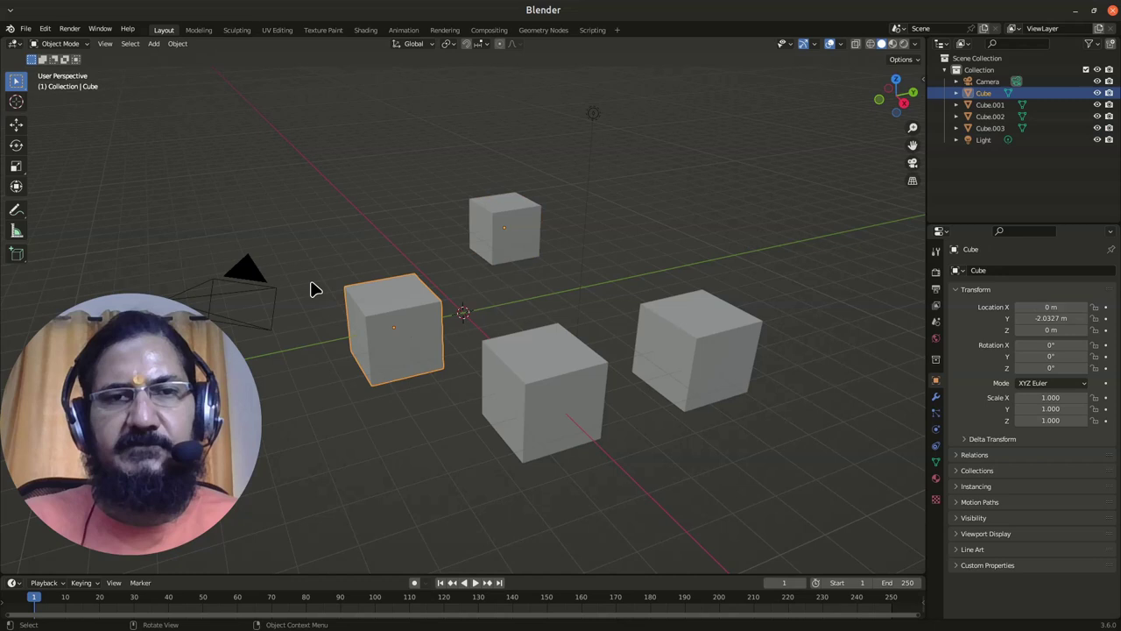
{"action": "left_click", "coordinate": [271, 294]}
{"action": "left_click", "coordinate": [594, 115]}
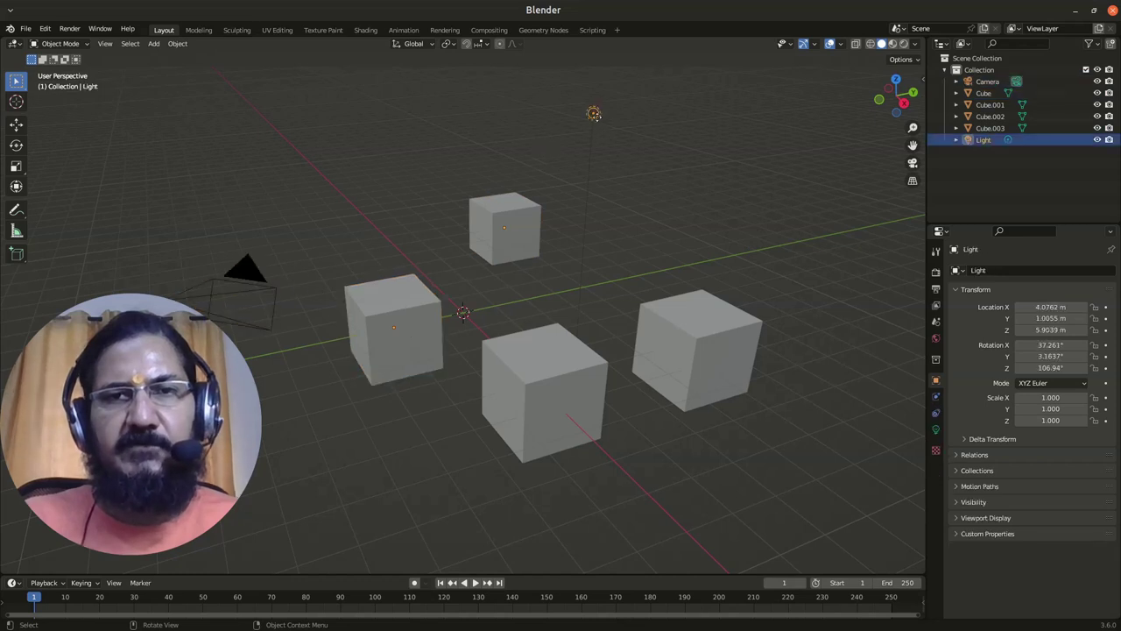
{"action": "left_click", "coordinate": [528, 217]}
{"action": "left_click", "coordinate": [409, 313]}
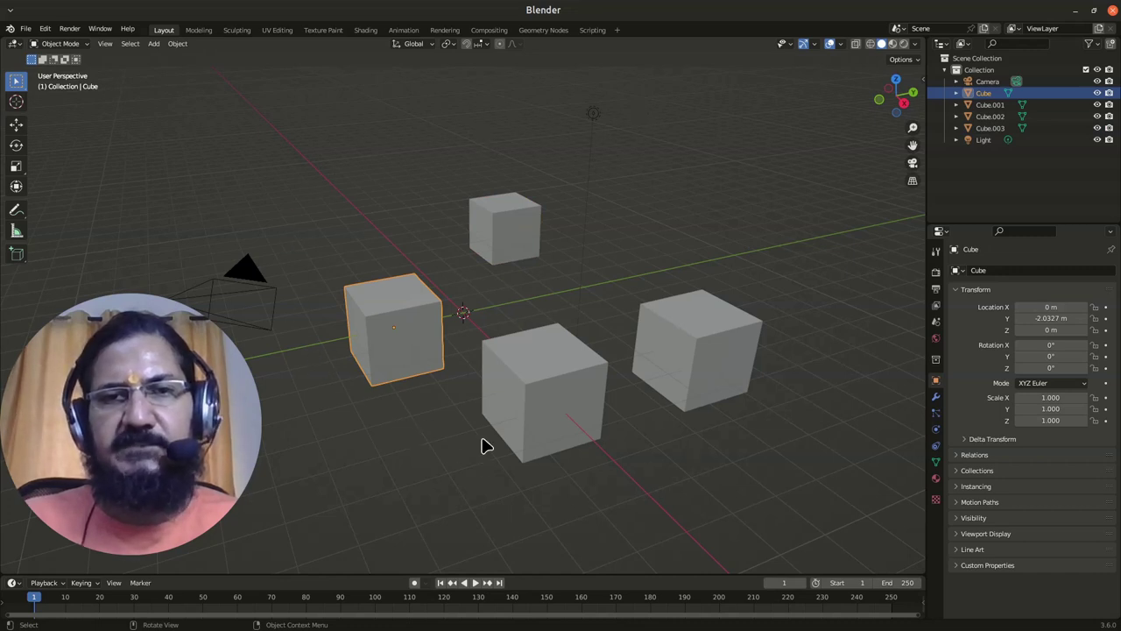
{"action": "left_click", "coordinate": [540, 391]}
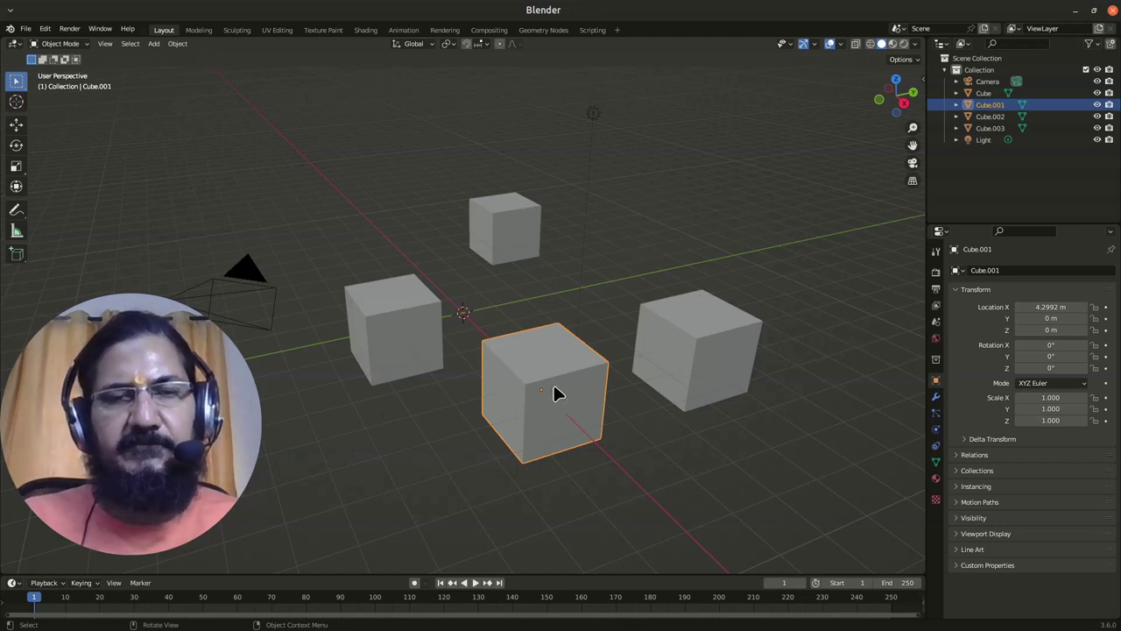
Step: Add the left, top and right cubes to the front cube's selection, then deselect all four
{"action": "left_click", "coordinate": [390, 323], "text": "shift"}
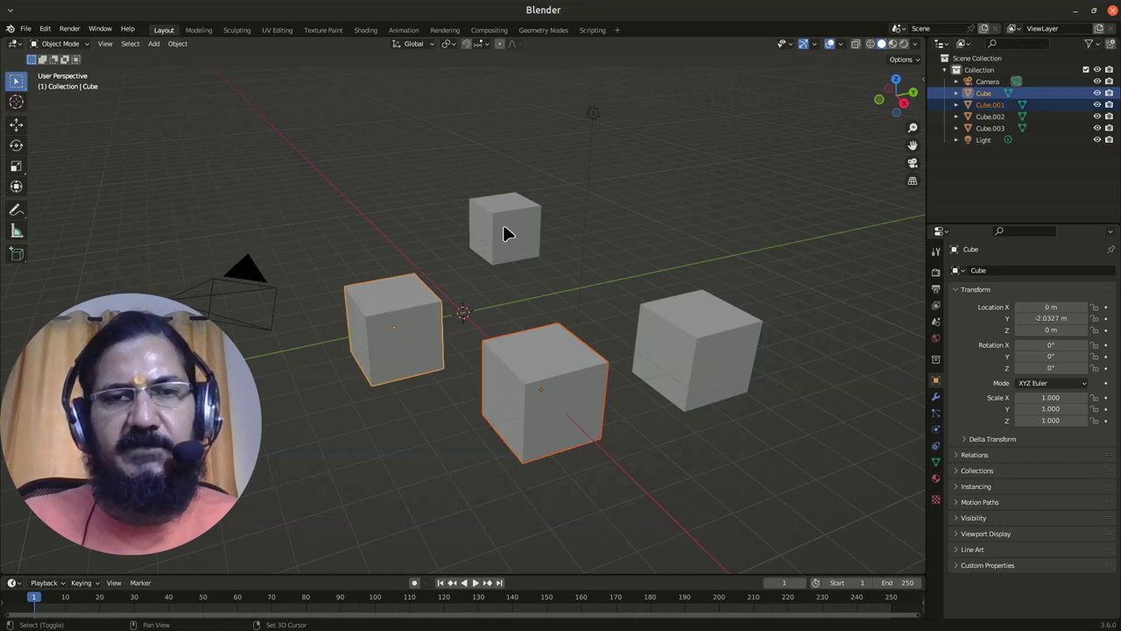
{"action": "left_click", "coordinate": [505, 230], "text": "shift"}
{"action": "left_click", "coordinate": [694, 338], "text": "shift"}
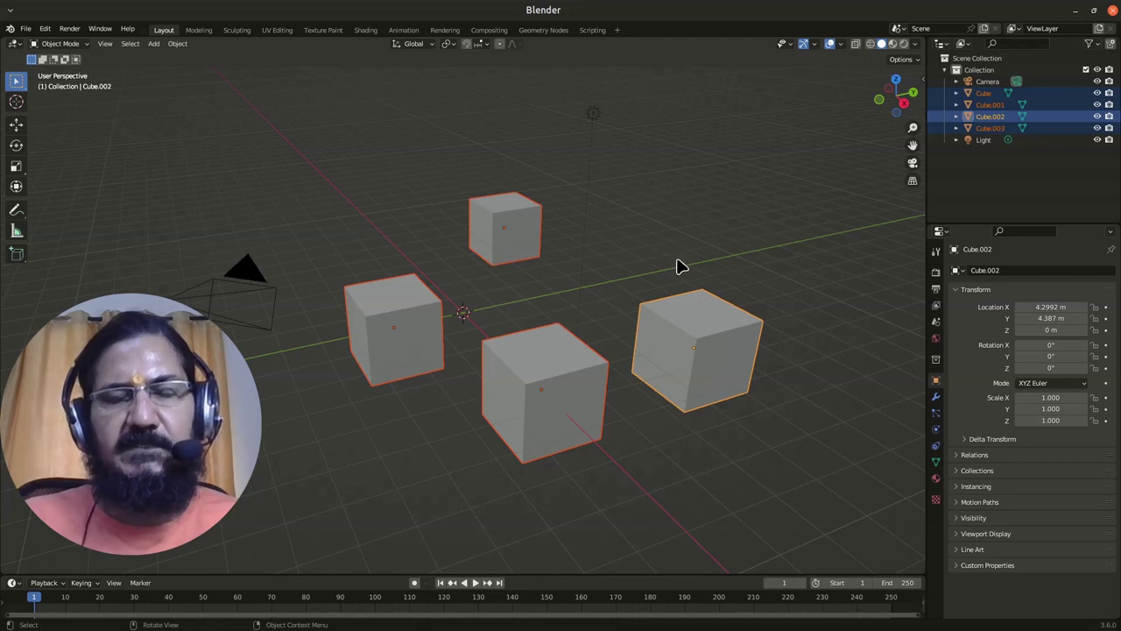
{"action": "left_click", "coordinate": [718, 226]}
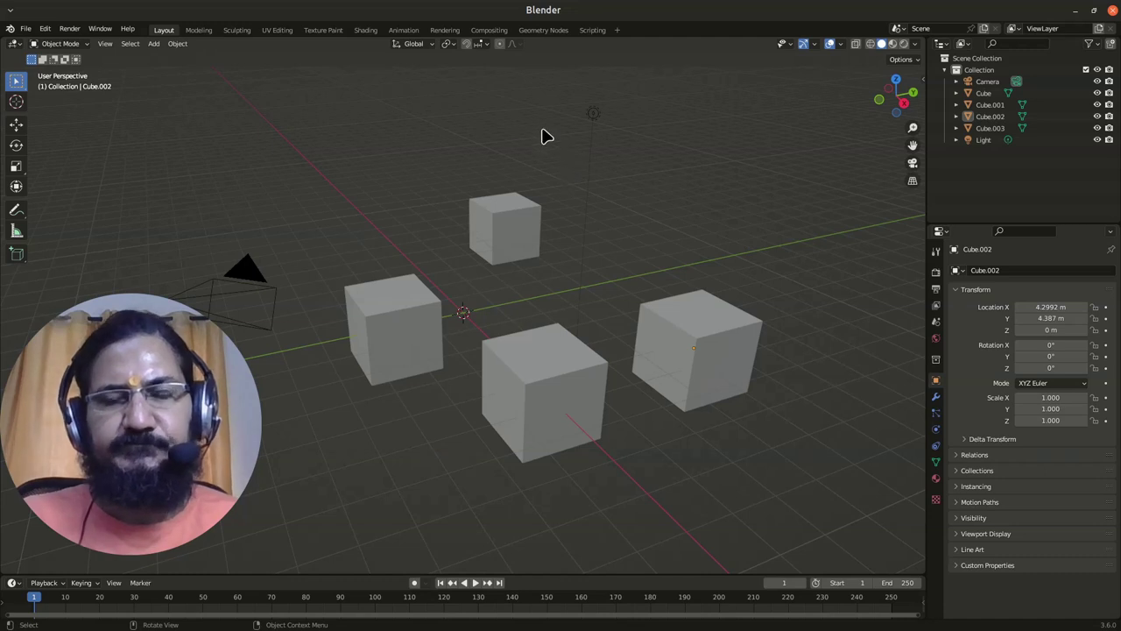
{"action": "key", "text": "a"}
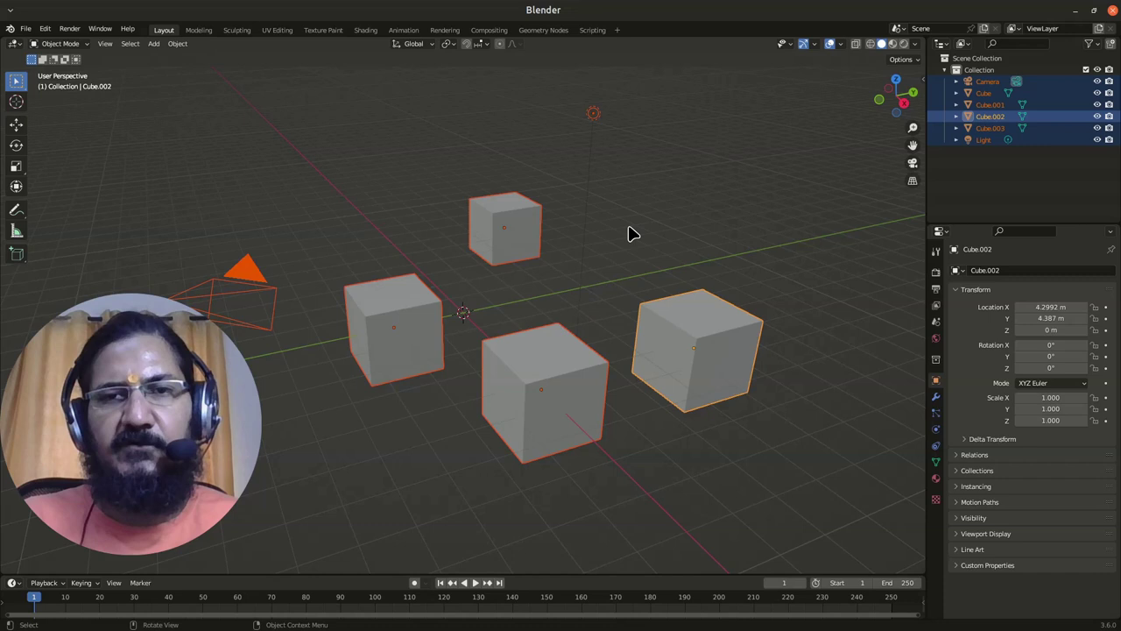
{"action": "left_click", "coordinate": [657, 230]}
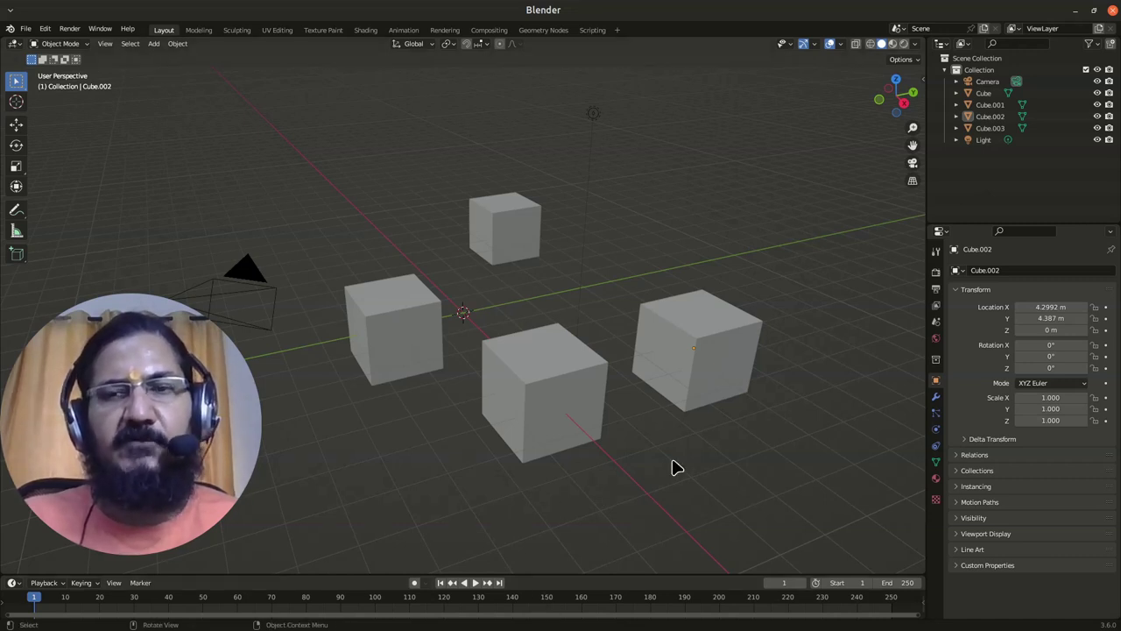
{"action": "left_click", "coordinate": [1017, 488]}
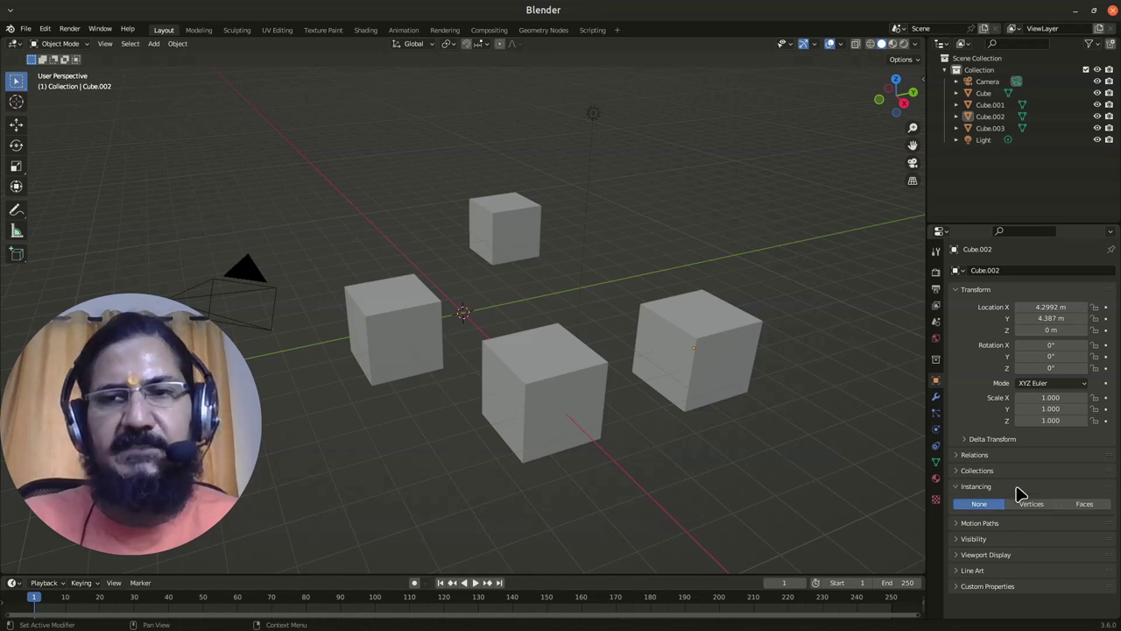
{"action": "left_click", "coordinate": [1016, 488]}
{"action": "left_click", "coordinate": [1015, 488]}
{"action": "left_click", "coordinate": [1014, 488]}
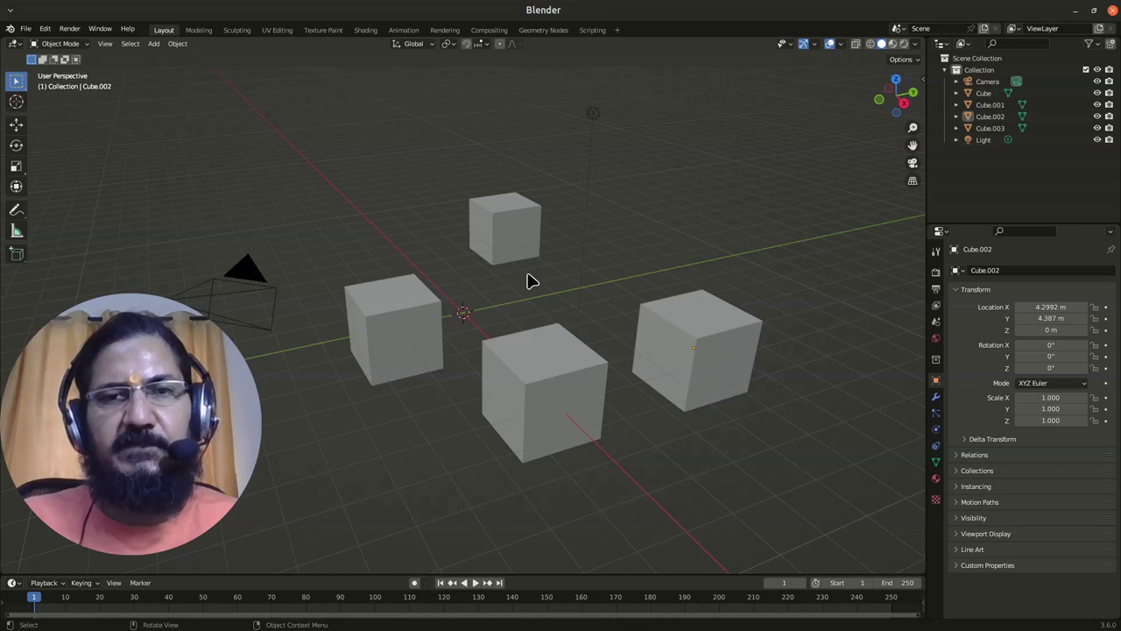
{"action": "key", "text": "a"}
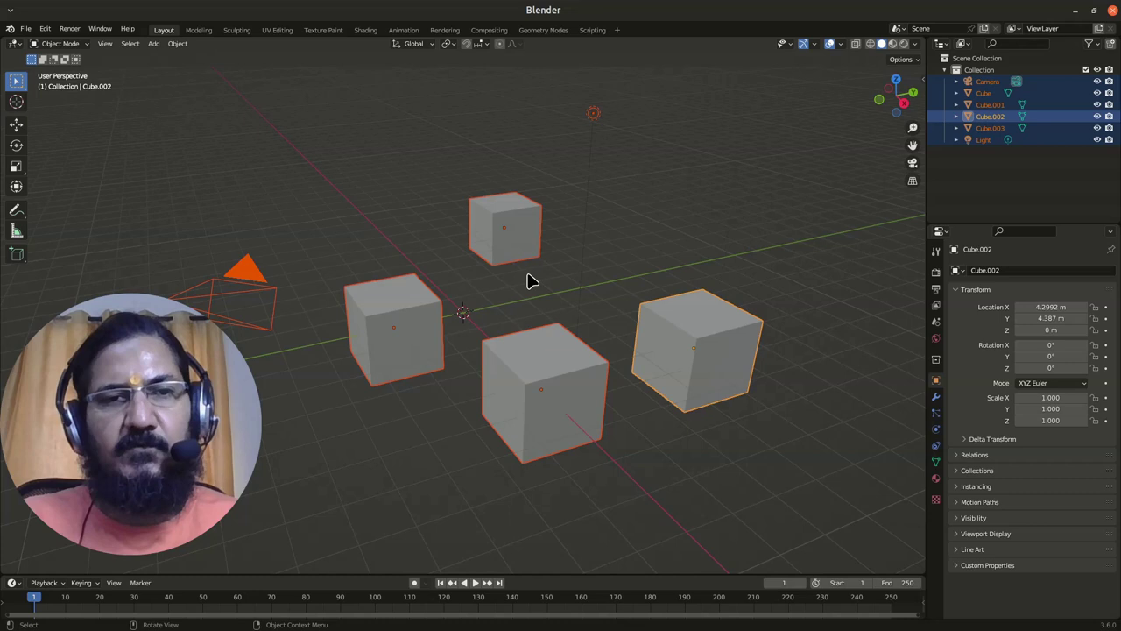
{"action": "key", "text": "alt+a"}
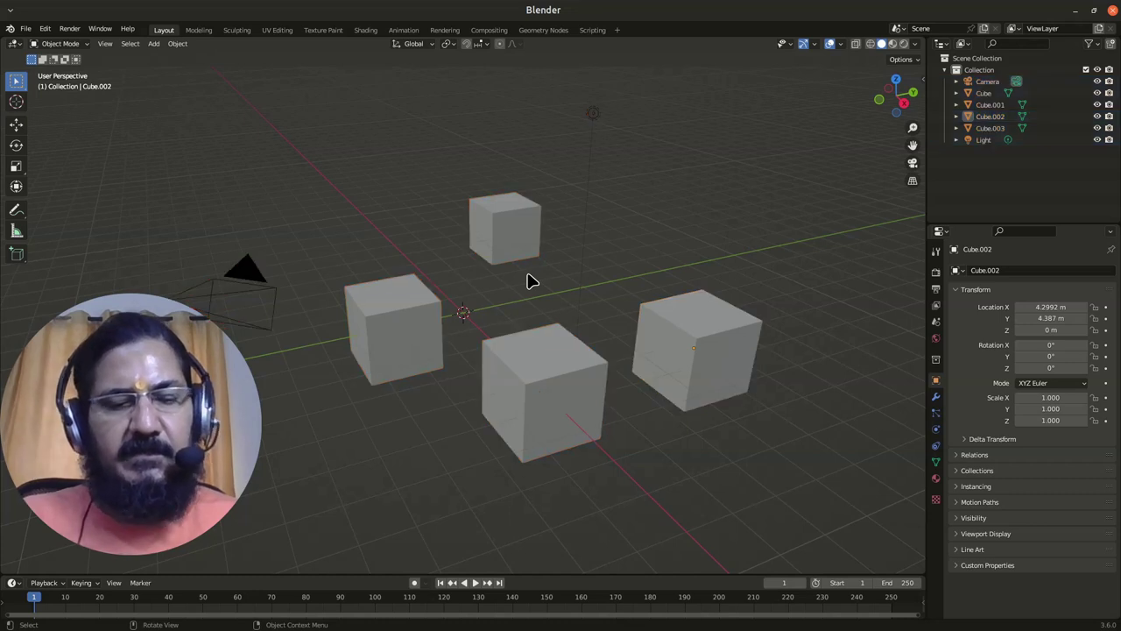
{"action": "key", "text": "a"}
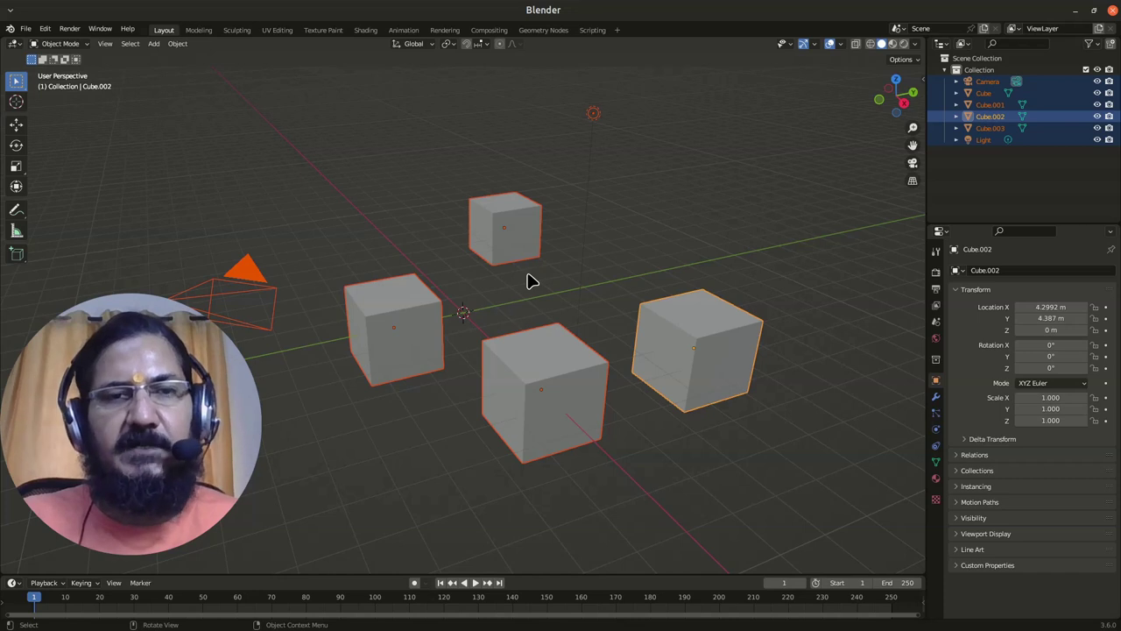
{"action": "key", "text": "alt+a"}
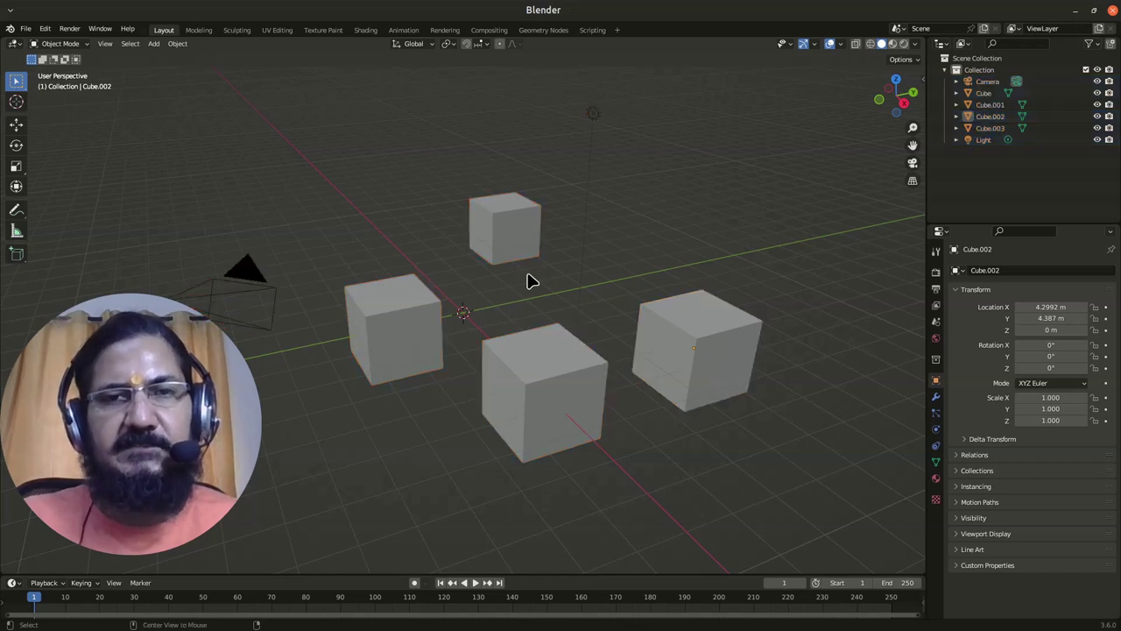
{"action": "key", "text": "a"}
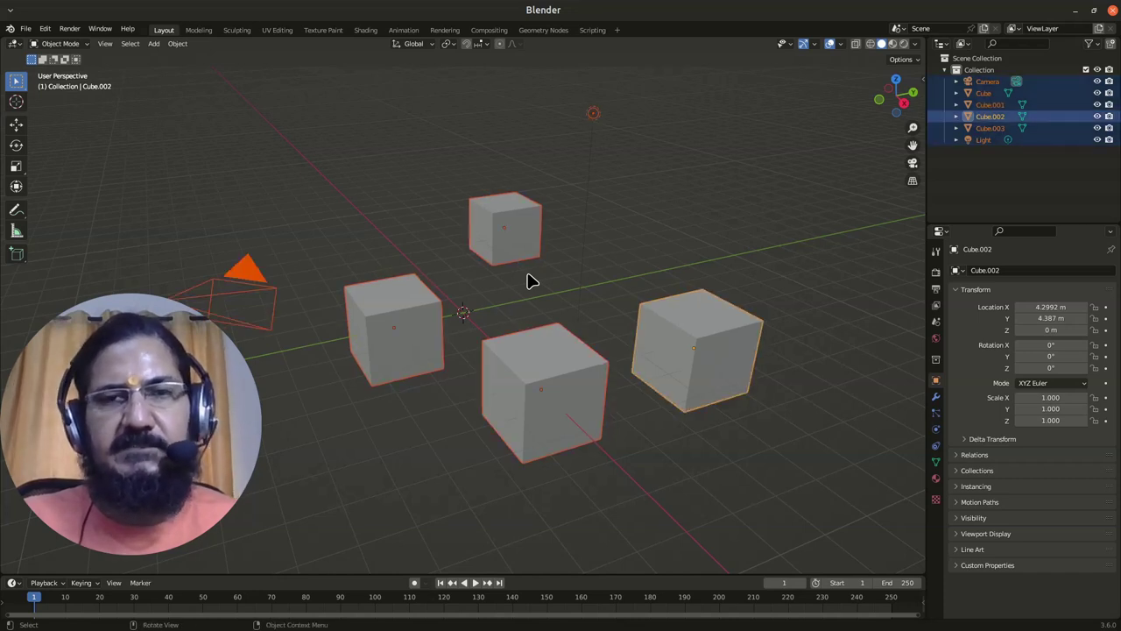
{"action": "key", "text": "alt+a"}
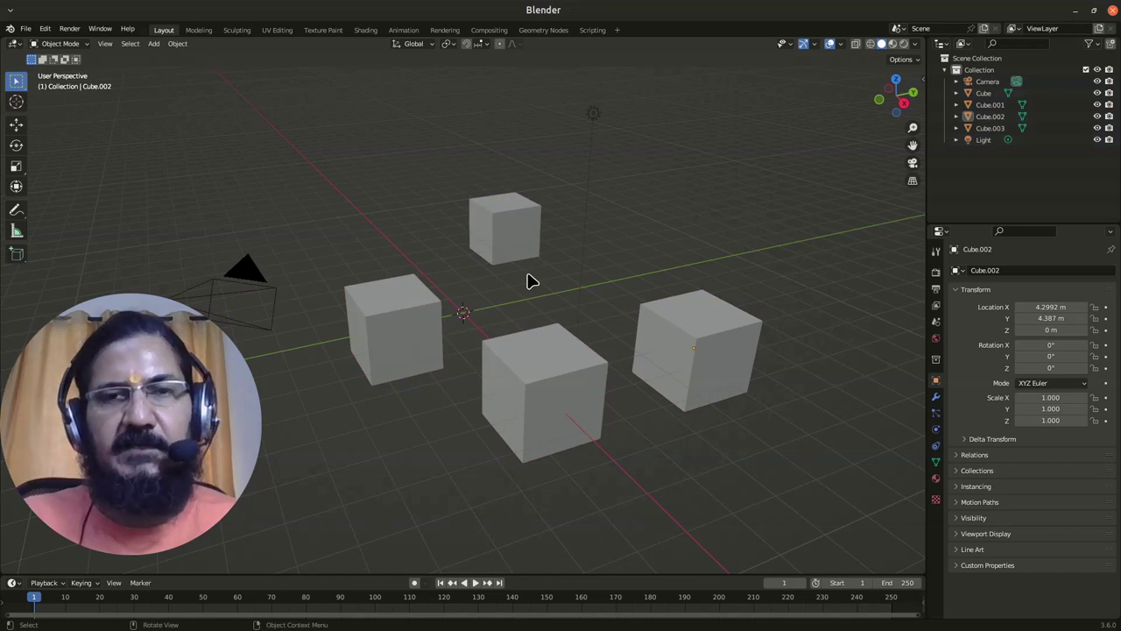
{"action": "key", "text": "a"}
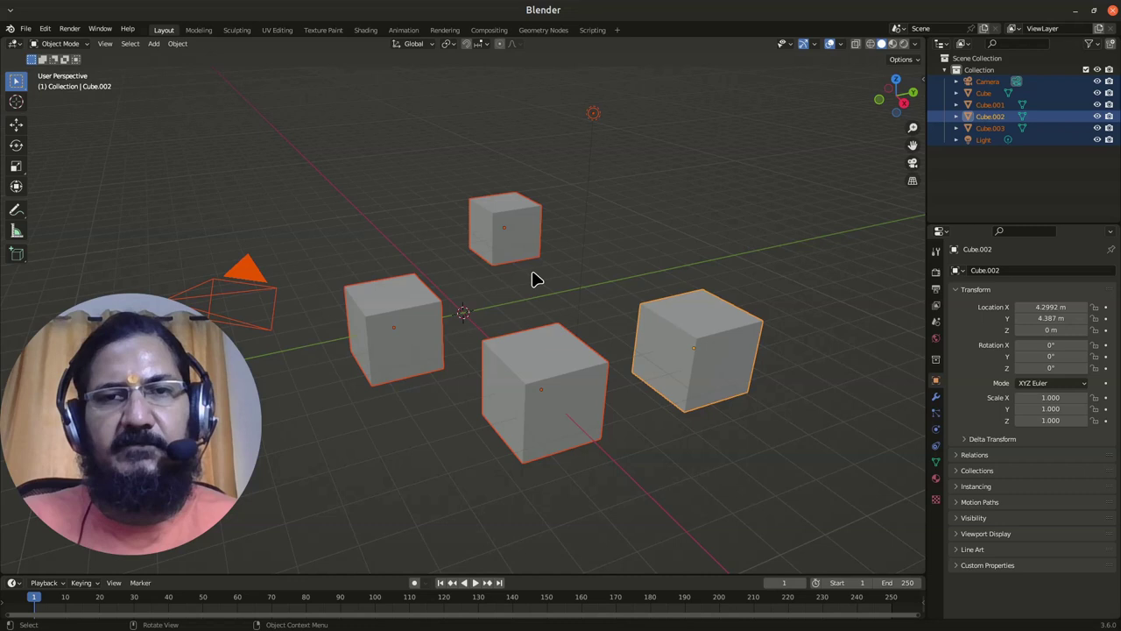
{"action": "key", "text": "alt+a"}
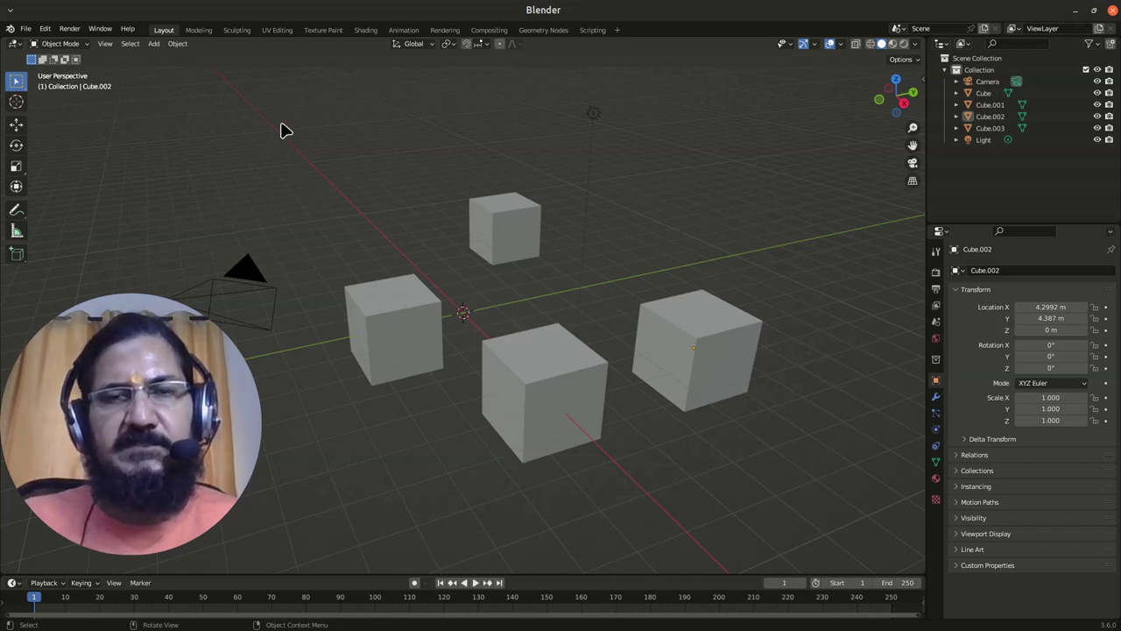
{"action": "left_click_drag", "start_coordinate": [281, 125], "coordinate": [580, 483]}
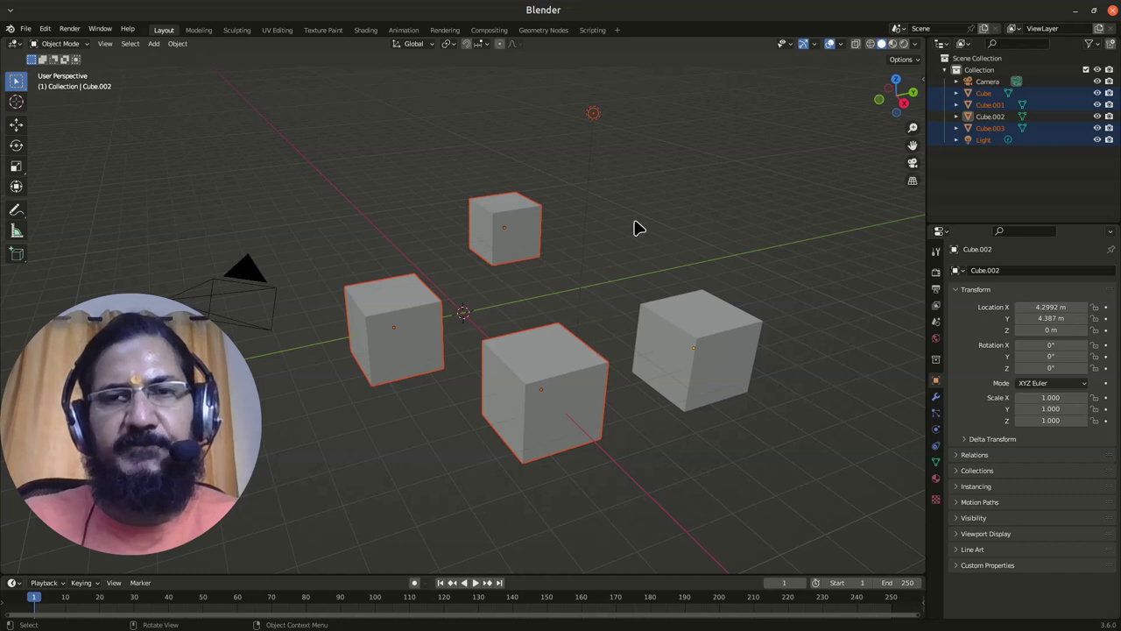
{"action": "left_click", "coordinate": [622, 293]}
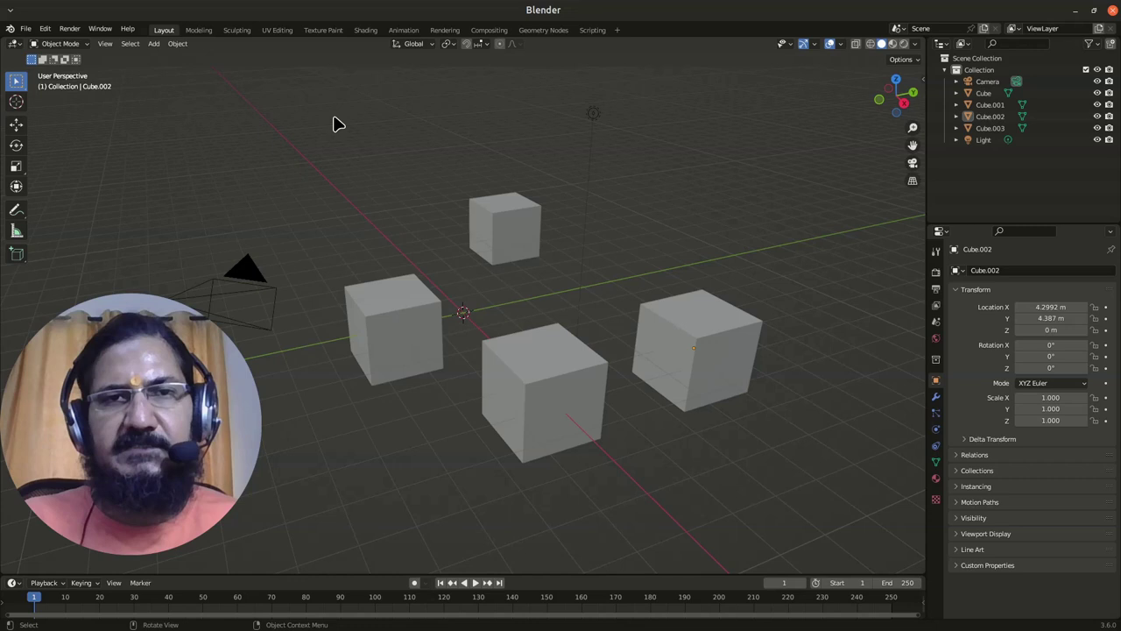
{"action": "left_click_drag", "start_coordinate": [313, 103], "coordinate": [743, 491]}
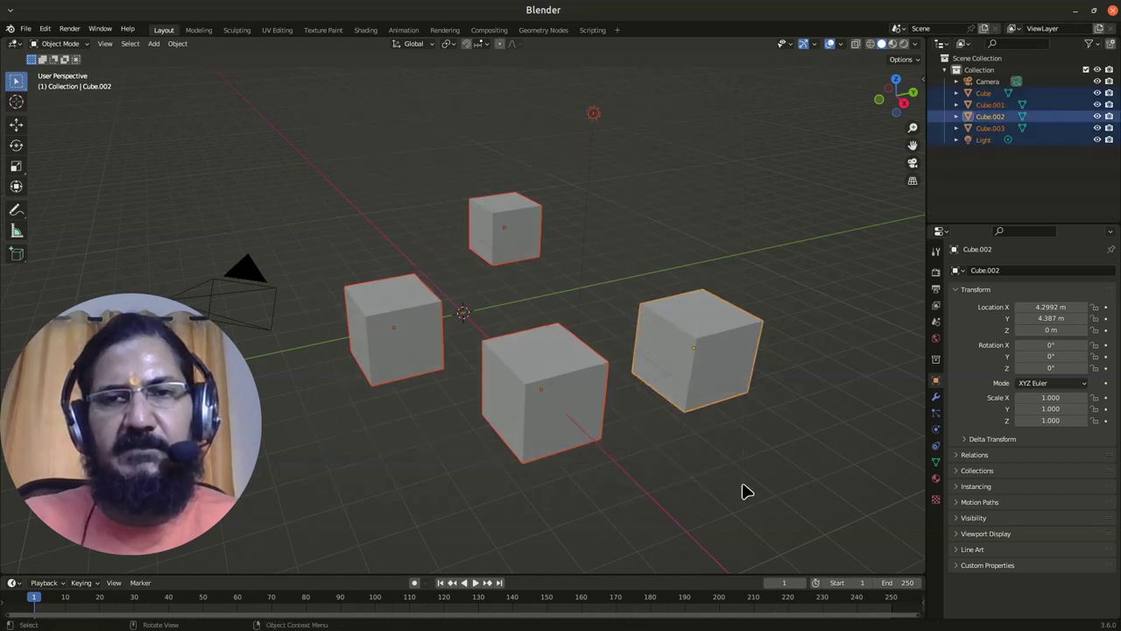
{"action": "left_click", "coordinate": [587, 303]}
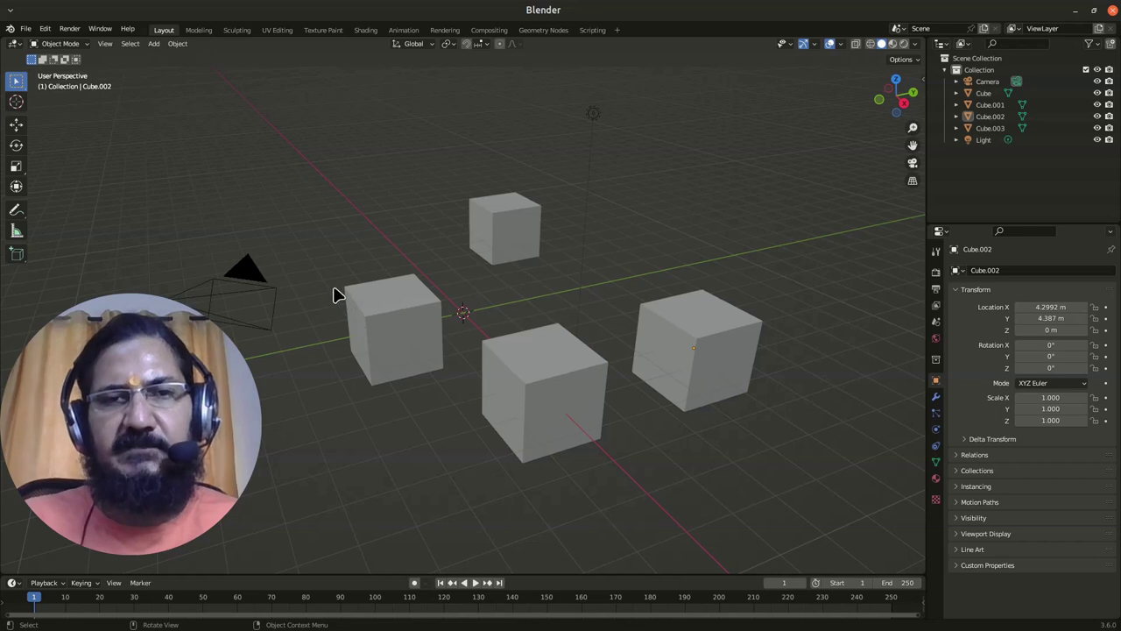
{"action": "left_click_drag", "start_coordinate": [335, 295], "coordinate": [579, 476]}
{"action": "left_click", "coordinate": [601, 305]}
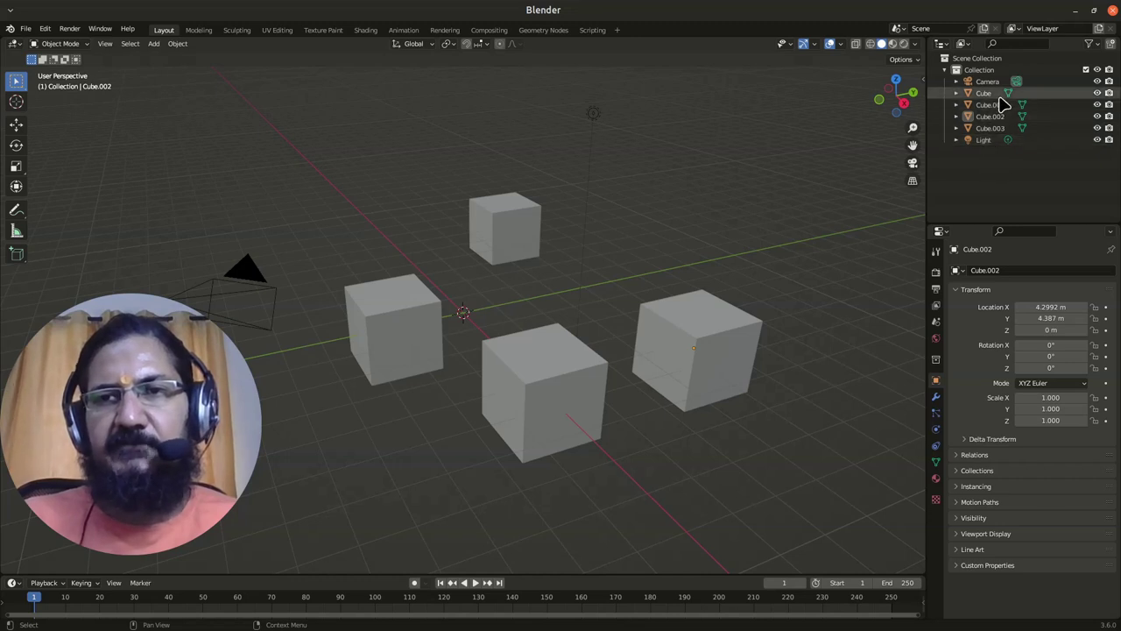
Step: Select the cubes and Light by name in the Outliner, box-select all six objects, then deselect everything
{"action": "left_click", "coordinate": [990, 104]}
{"action": "left_click", "coordinate": [990, 117]}
{"action": "left_click", "coordinate": [990, 128]}
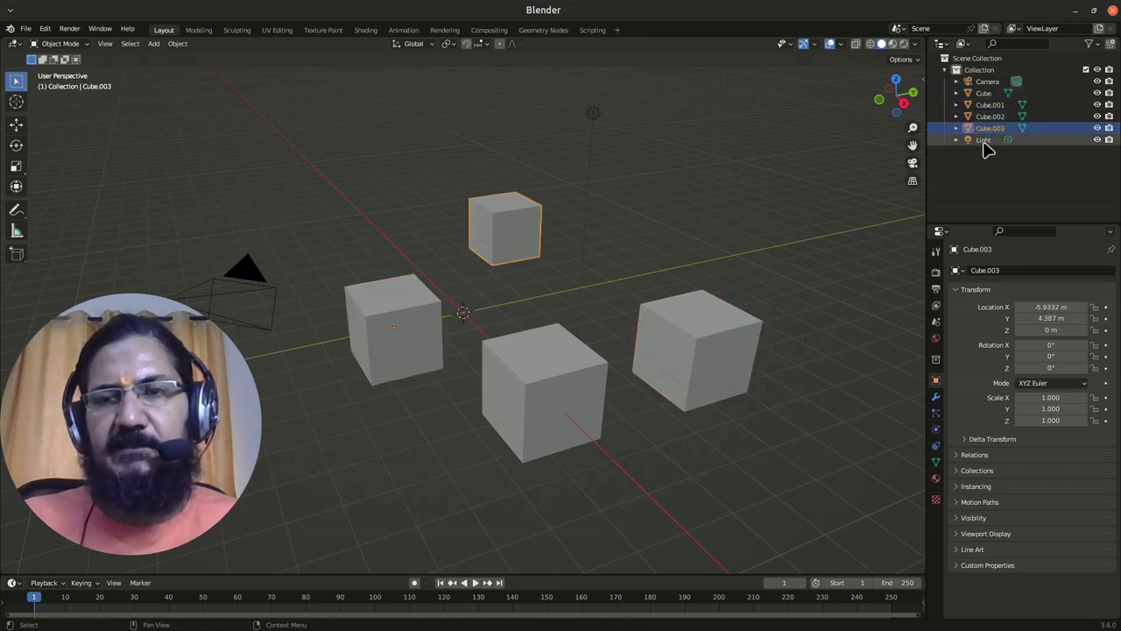
{"action": "left_click", "coordinate": [985, 140]}
{"action": "left_click", "coordinate": [983, 93]}
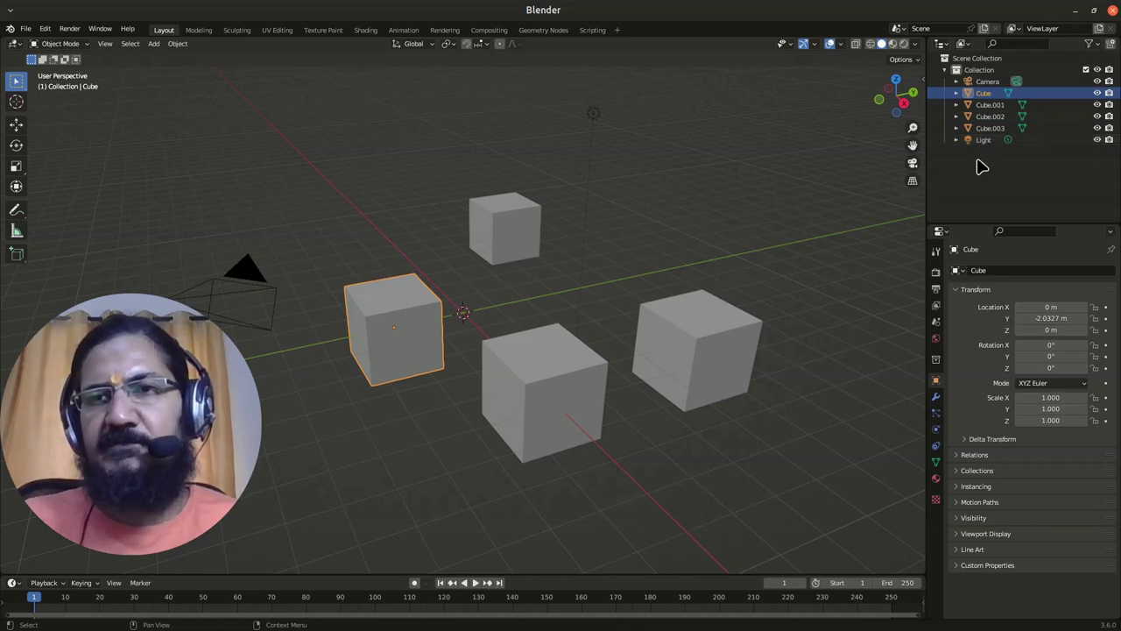
{"action": "left_click_drag", "start_coordinate": [967, 167], "coordinate": [1029, 75]}
{"action": "left_click", "coordinate": [1016, 184]}
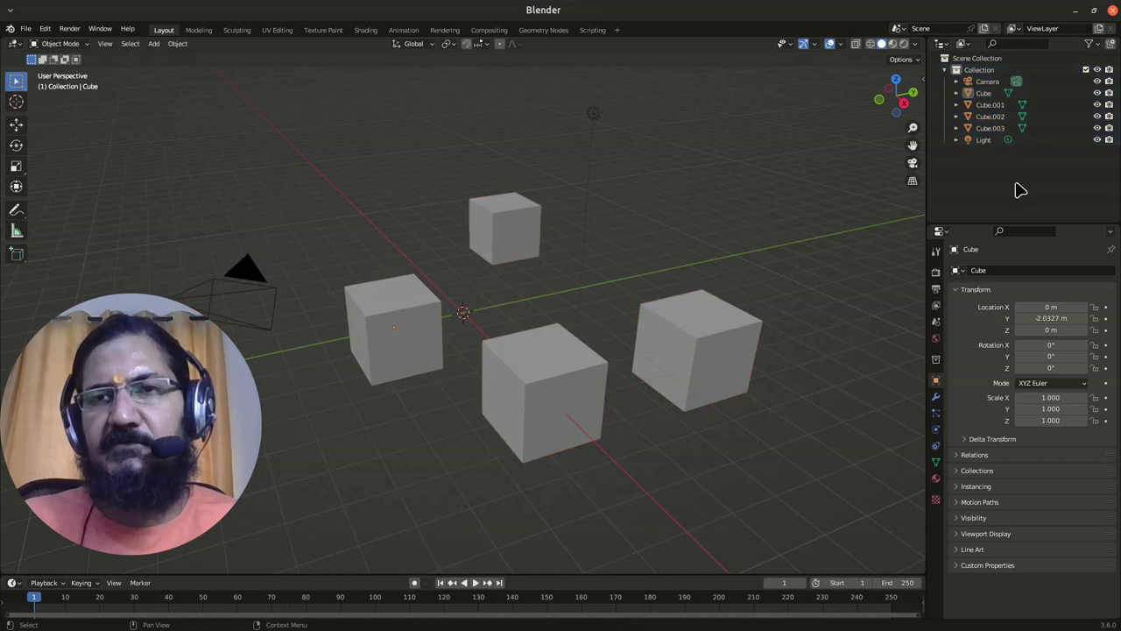
Step: Multi-select Cube, Cube.002, Light and Camera in the Outliner
{"action": "left_click", "coordinate": [990, 94]}
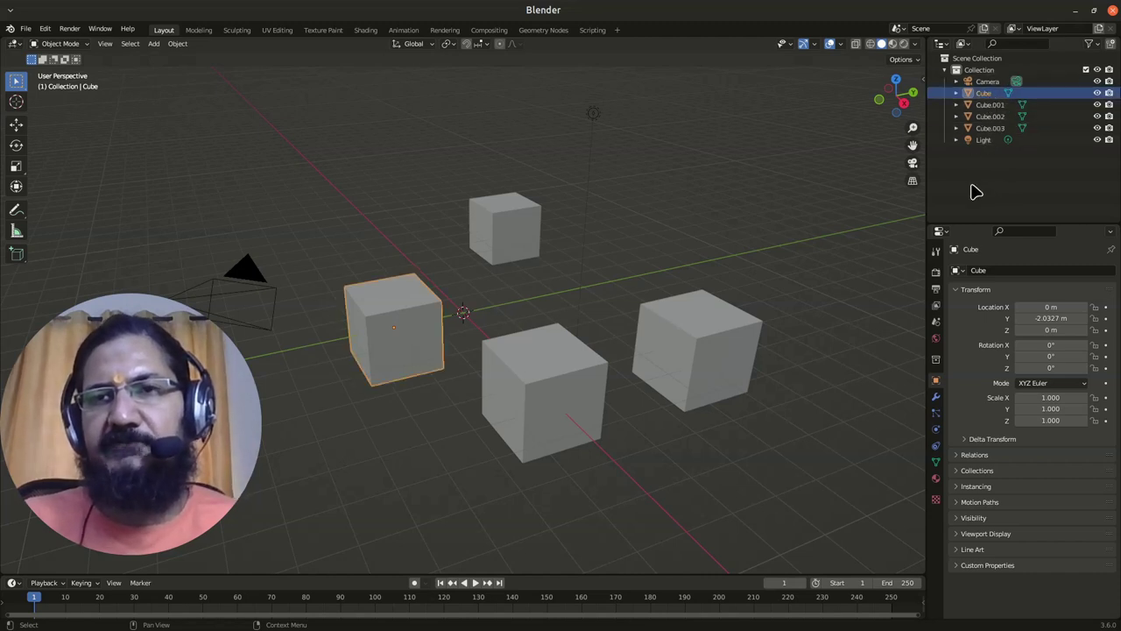
{"action": "left_click", "coordinate": [1005, 118], "text": "ctrl"}
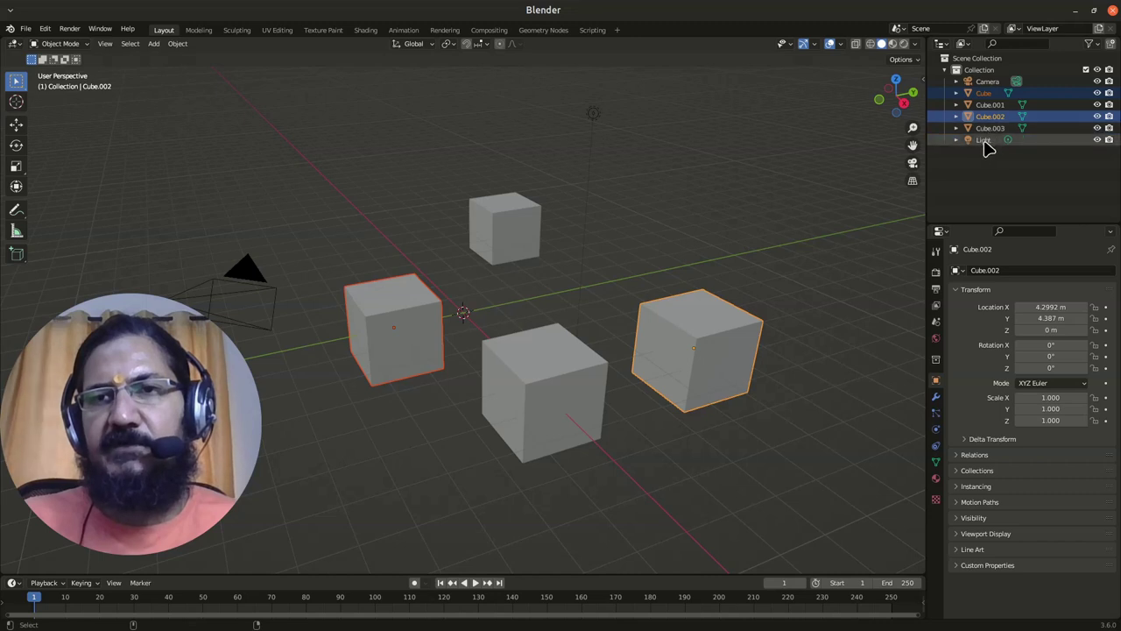
{"action": "left_click", "coordinate": [983, 141], "text": "ctrl"}
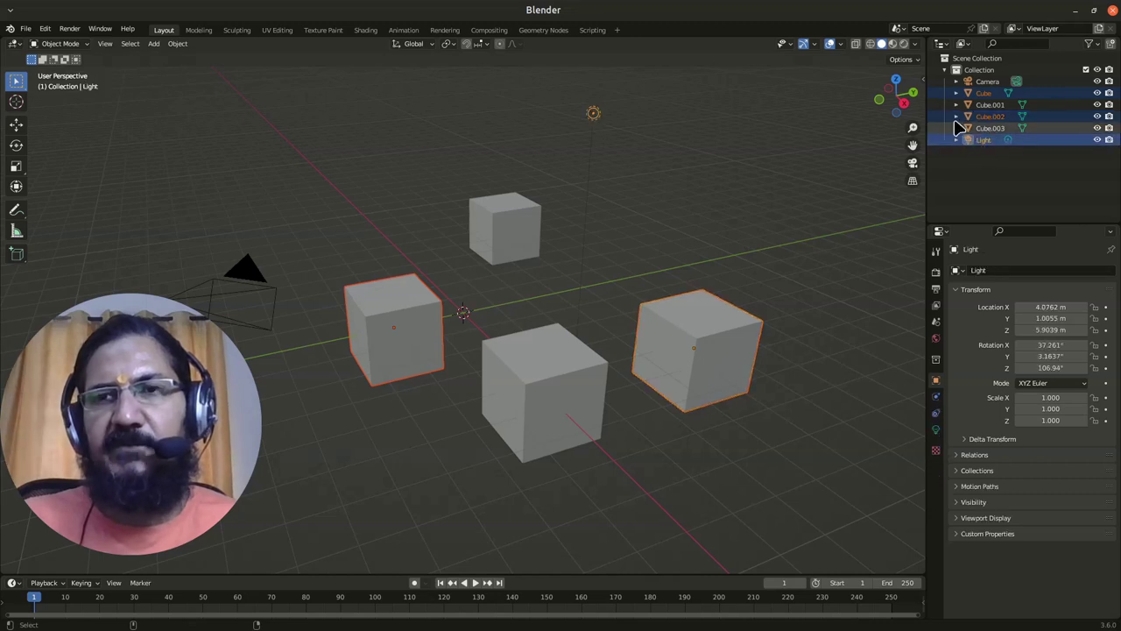
{"action": "left_click", "coordinate": [990, 84], "text": "ctrl"}
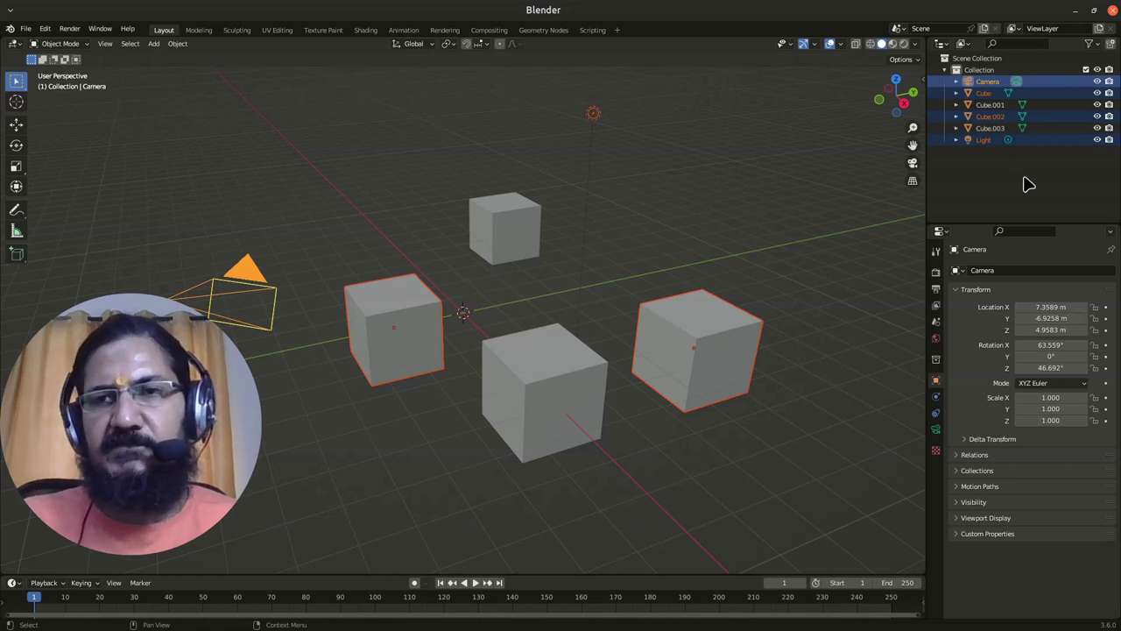
Step: Click empty viewport space to deselect all objects
{"action": "left_click", "coordinate": [793, 158]}
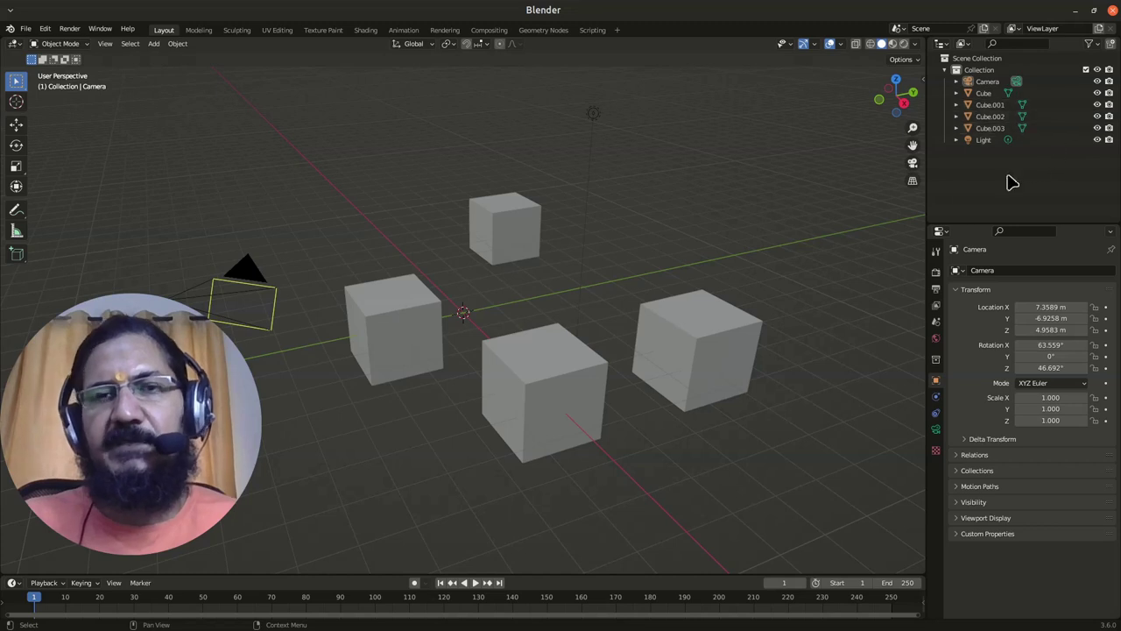
{"action": "scroll", "coordinate": [841, 315], "scroll_direction": "down", "scroll_amount": 4}
{"action": "scroll", "coordinate": [731, 346], "scroll_direction": "up", "scroll_amount": 6}
{"action": "scroll", "coordinate": [727, 339], "scroll_direction": "up", "scroll_amount": 4}
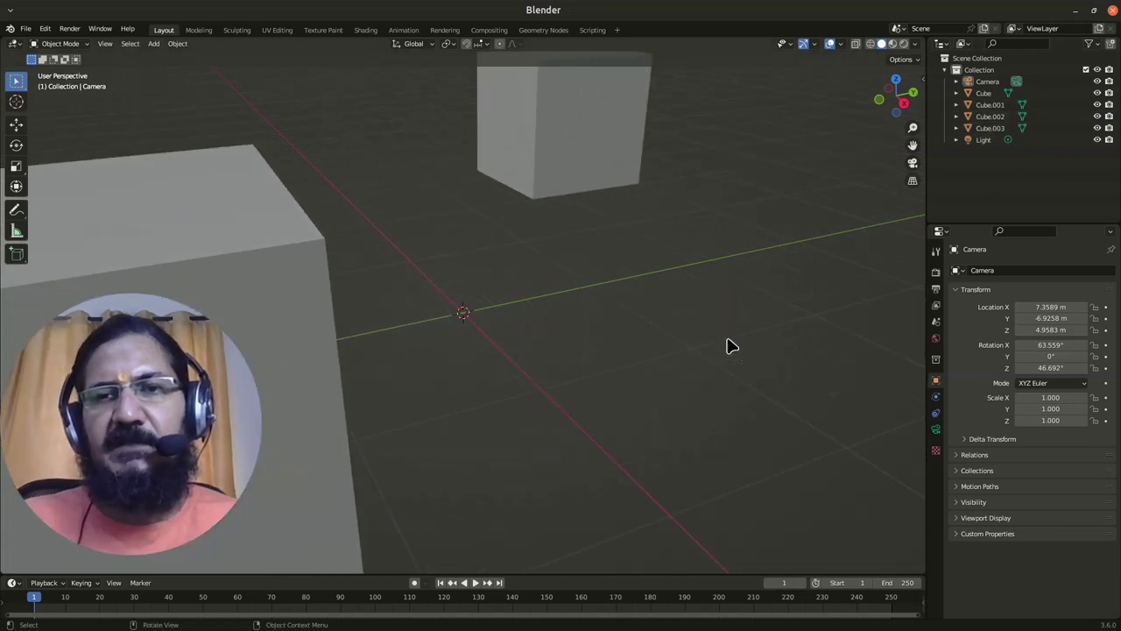
{"action": "scroll", "coordinate": [732, 346], "scroll_direction": "down", "scroll_amount": 8}
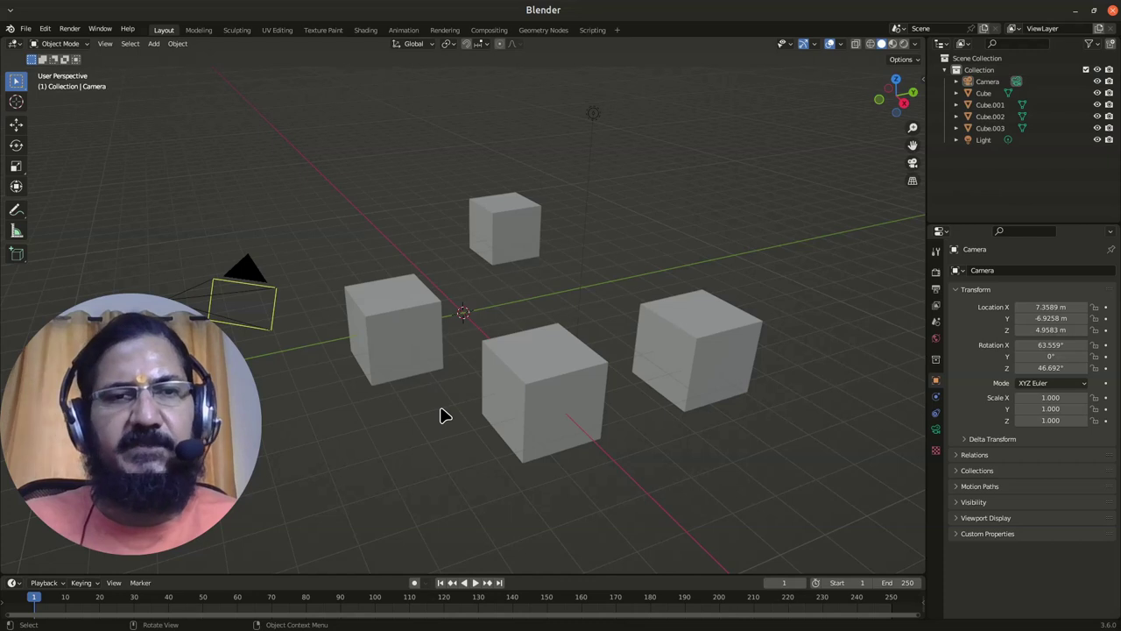
{"action": "left_click", "coordinate": [130, 44]}
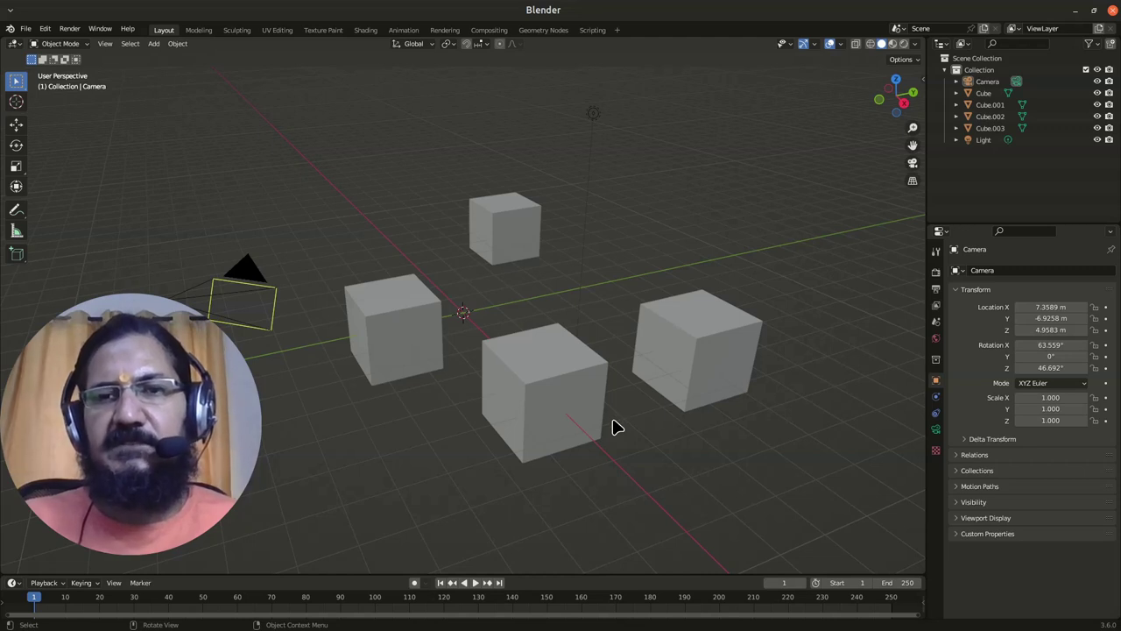
{"action": "scroll", "coordinate": [613, 426], "scroll_direction": "down", "scroll_amount": 2}
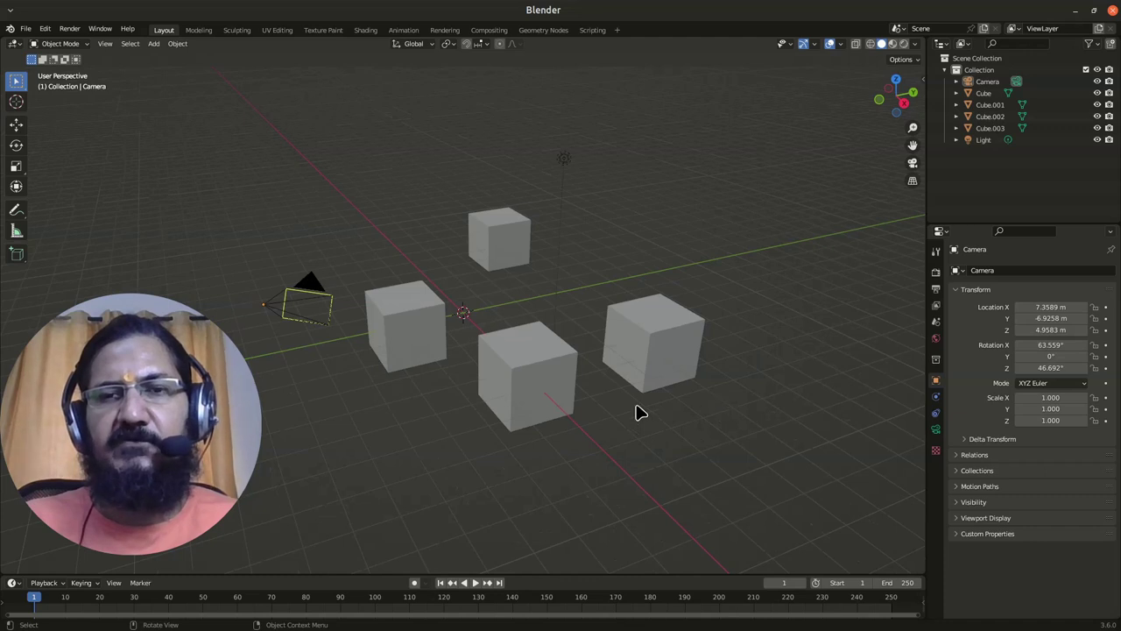
Step: Delete Cube.003 with X and confirm, then delete Cube.002 from the Outliner with Delete
{"action": "left_click", "coordinate": [514, 233]}
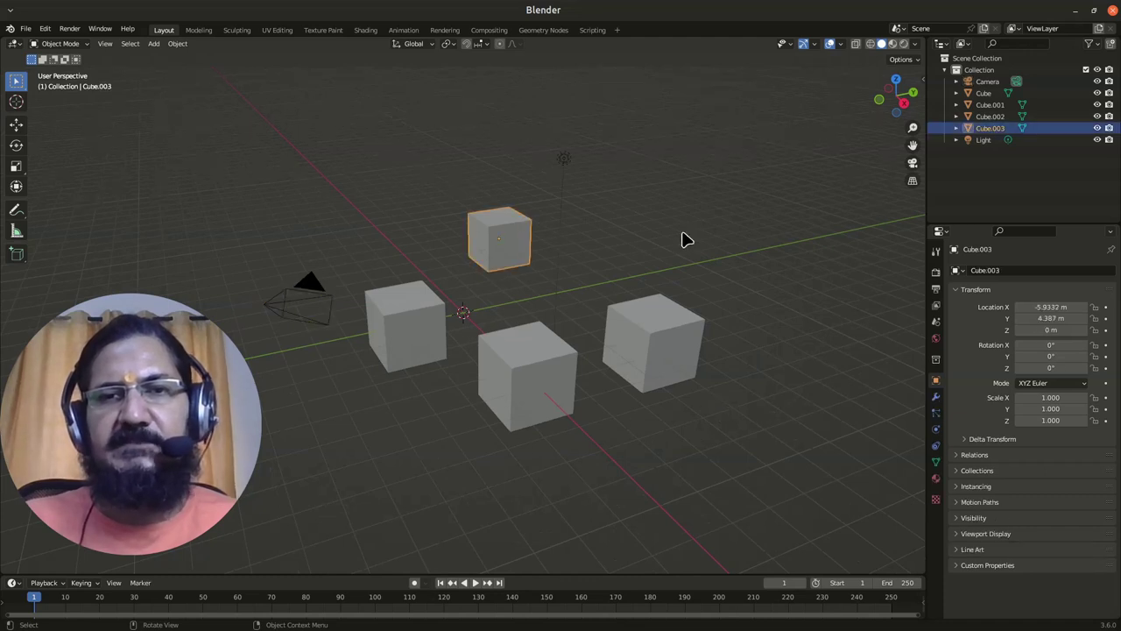
{"action": "right_click", "coordinate": [513, 243]}
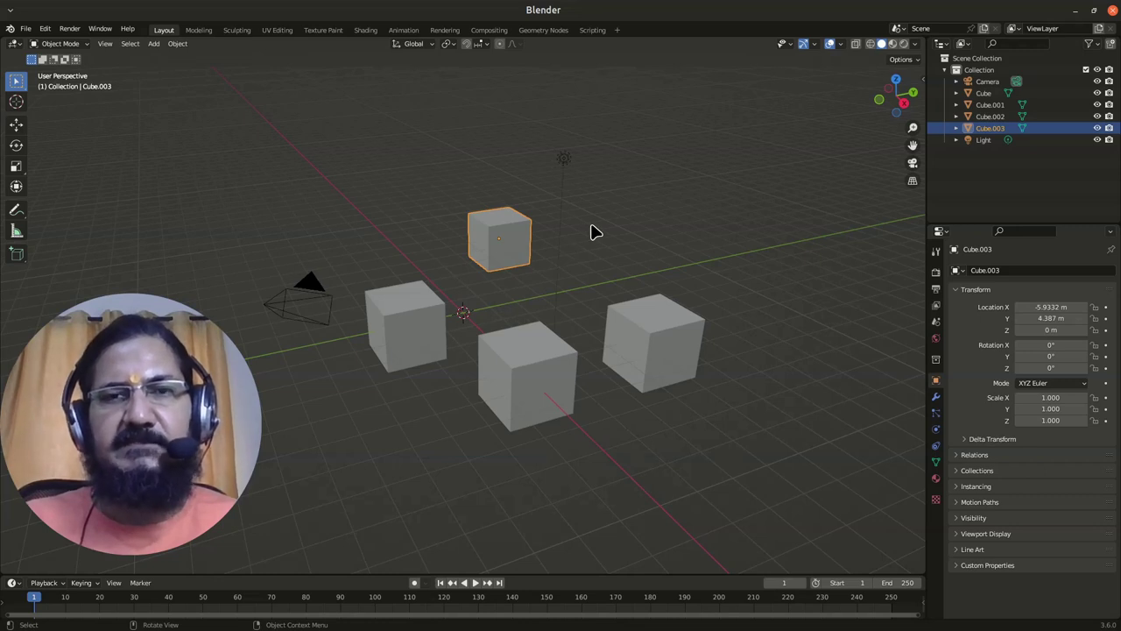
{"action": "key", "text": "x"}
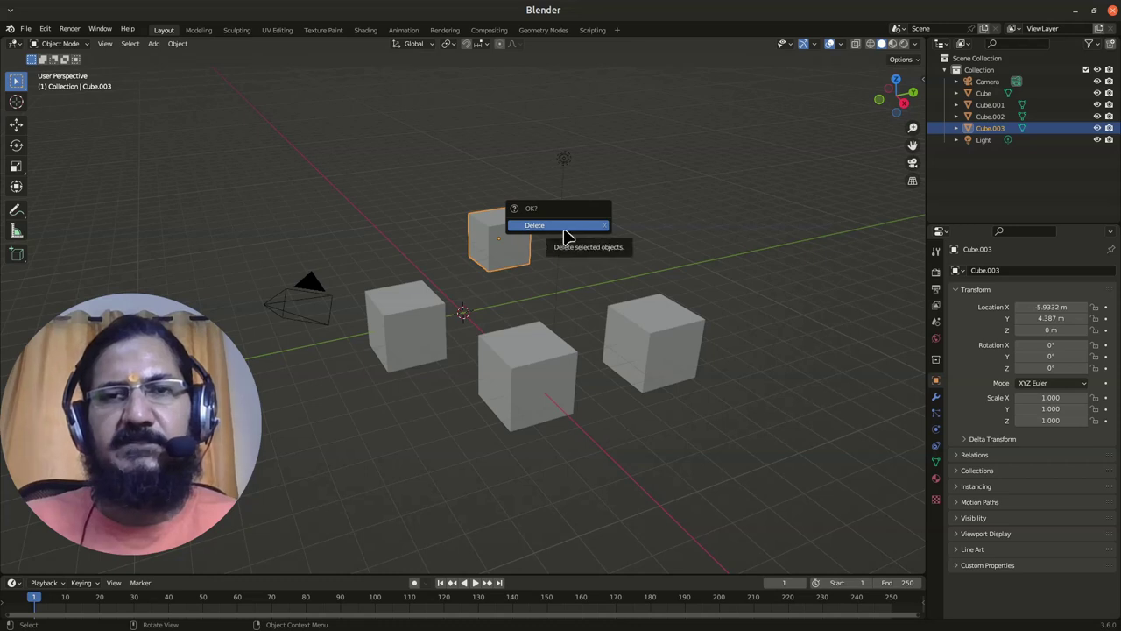
{"action": "left_click", "coordinate": [565, 230]}
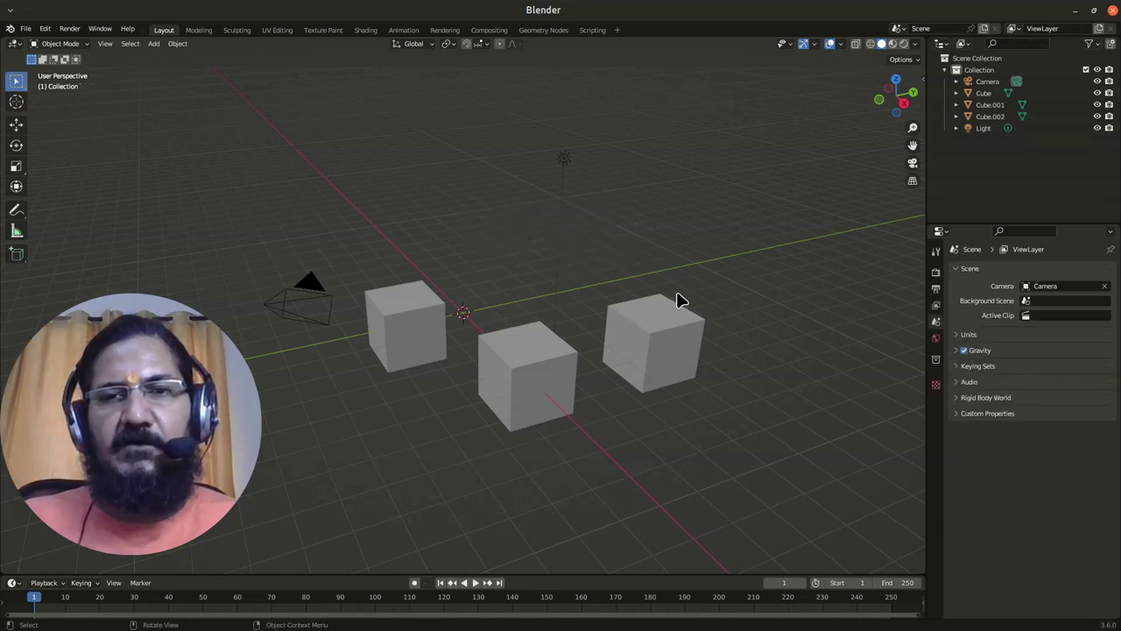
{"action": "left_click", "coordinate": [988, 117]}
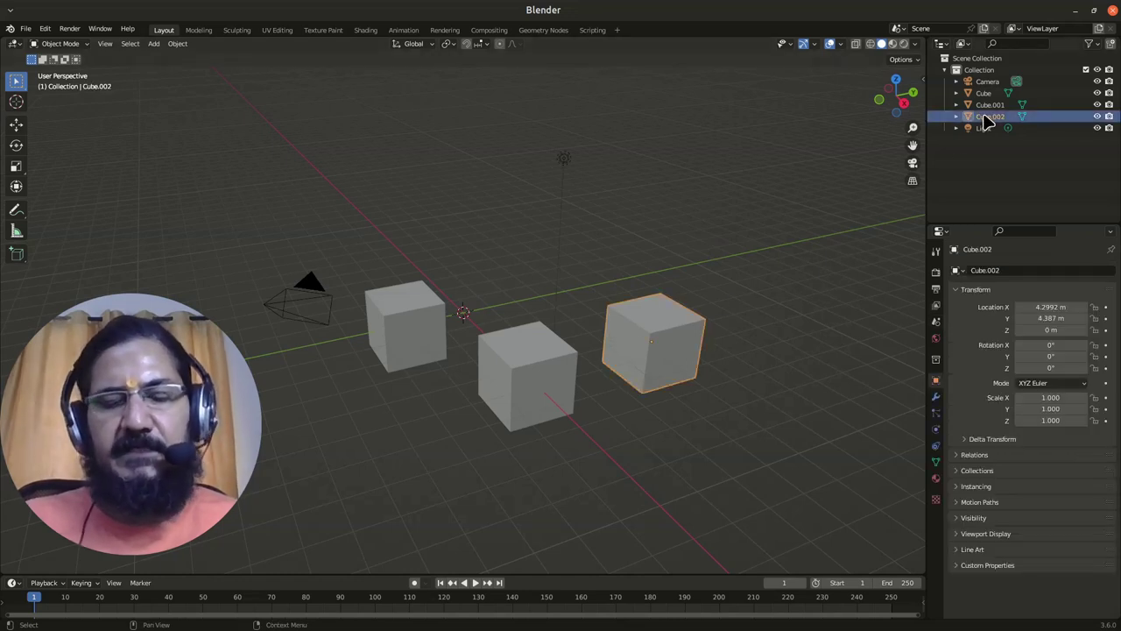
{"action": "key", "text": "Delete"}
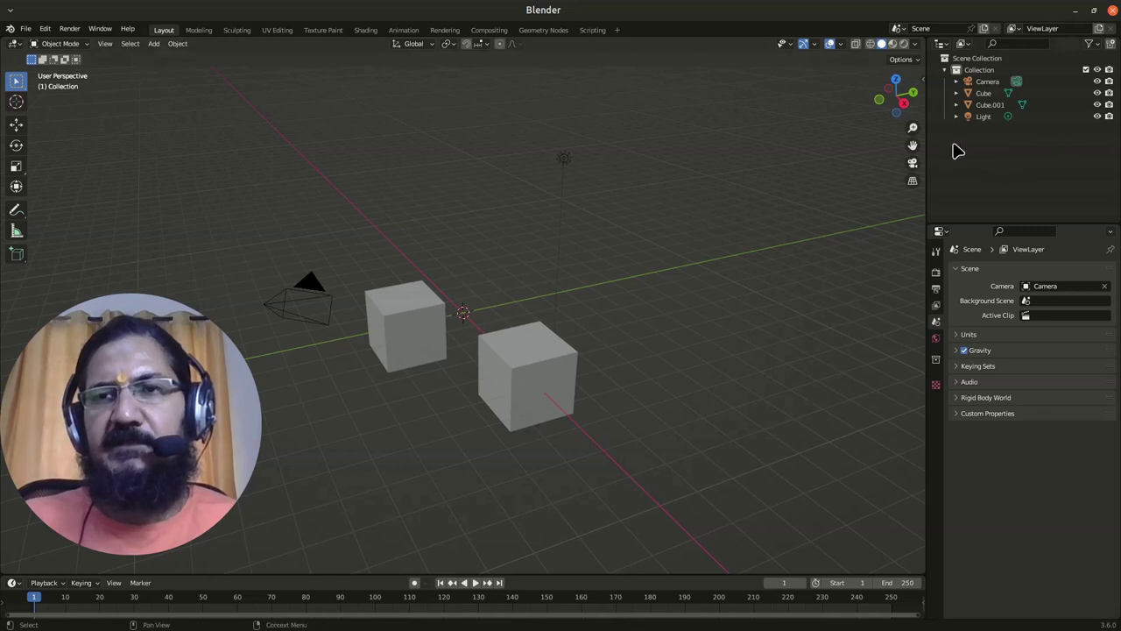
Step: Delete the left cube, Cube, from its Outliner right-click menu
{"action": "right_click", "coordinate": [981, 93]}
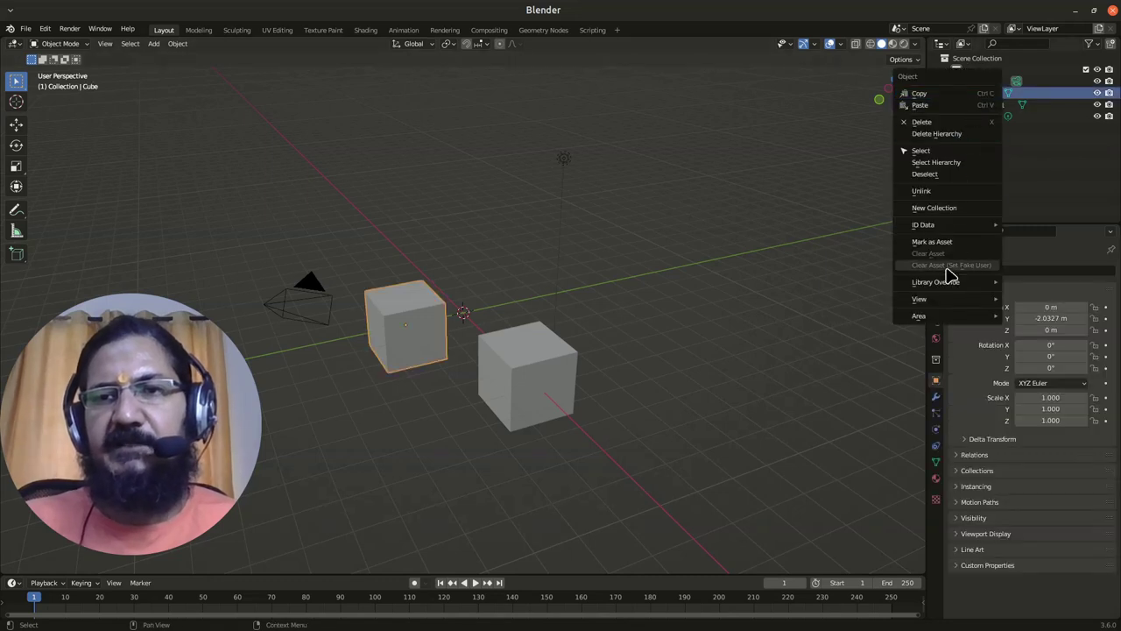
{"action": "left_click", "coordinate": [953, 123]}
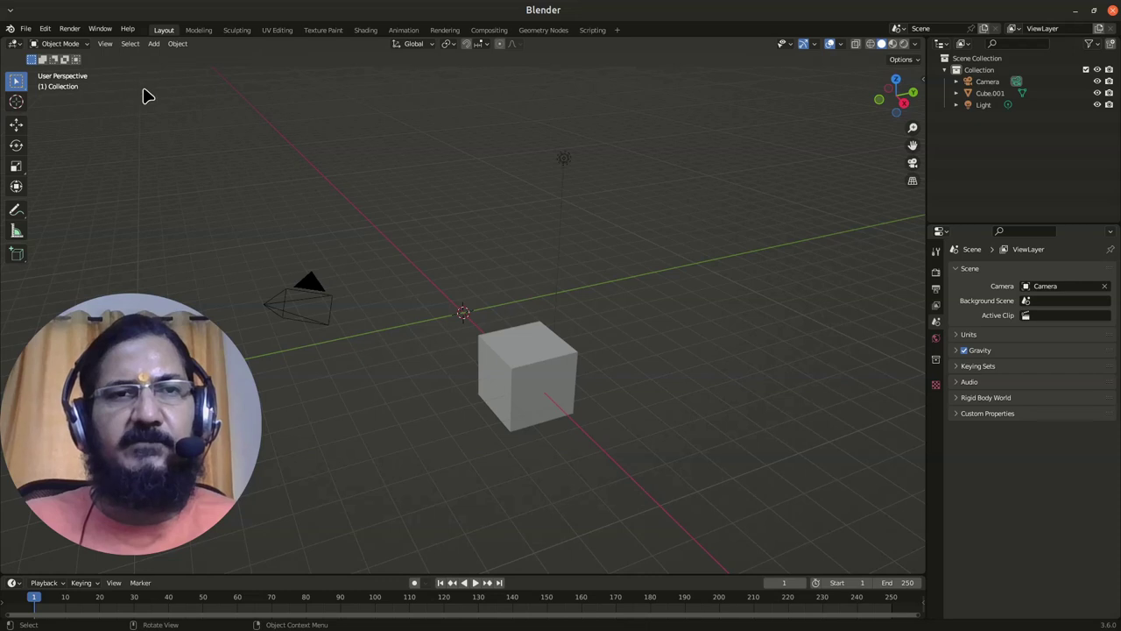
Step: Undo the deletions to restore Cube, Cube.002 and Cube.003, redoing and undoing once more
{"action": "left_click", "coordinate": [44, 29]}
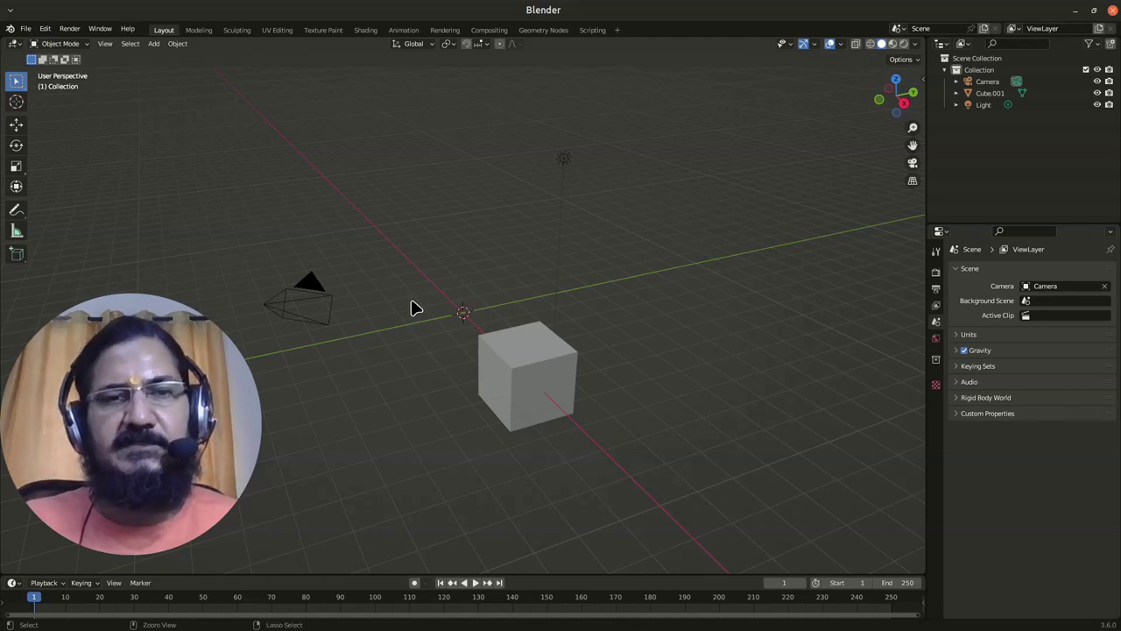
{"action": "key", "text": "ctrl+shift+z"}
{"action": "key", "text": "ctrl+shift+z"}
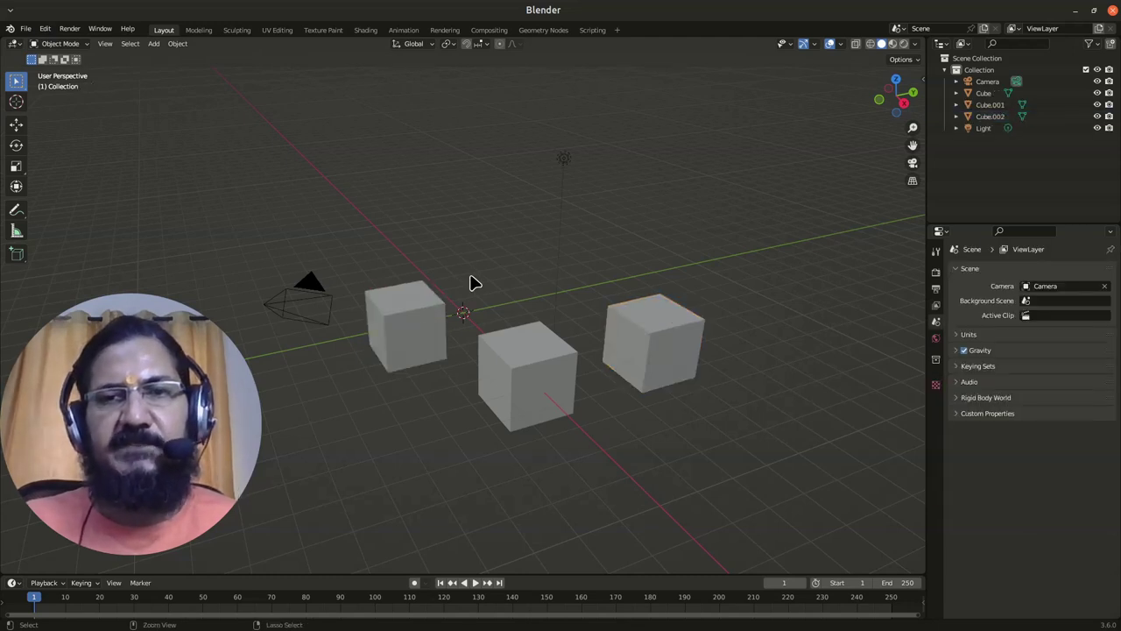
{"action": "key", "text": "ctrl+shift+z"}
{"action": "key", "text": "ctrl+shift+z"}
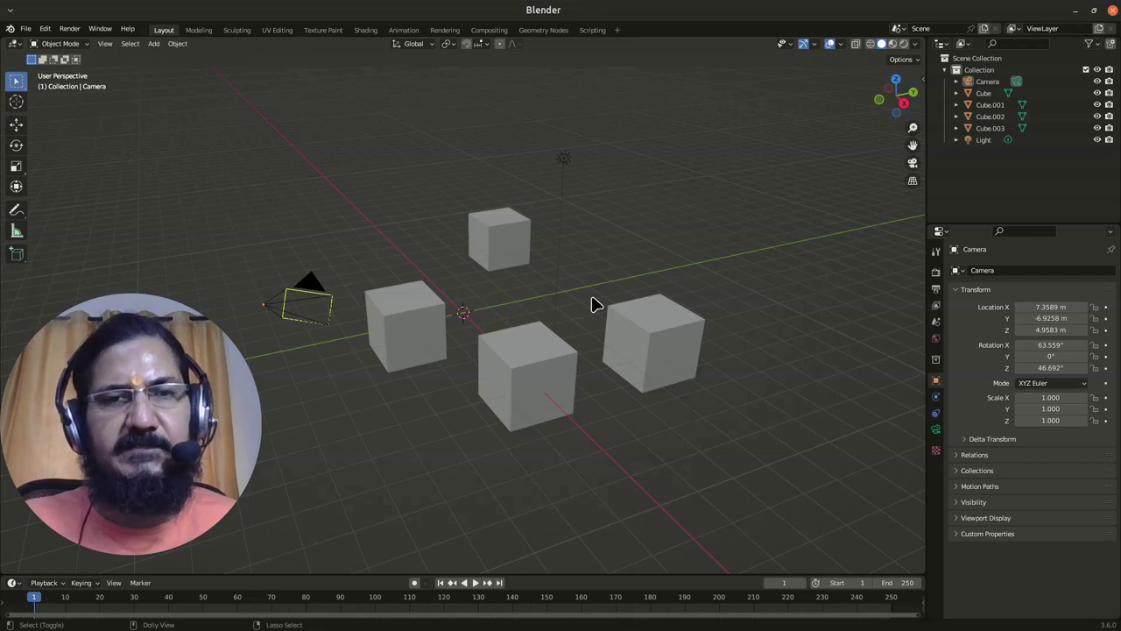
{"action": "key", "text": "ctrl+shift+z"}
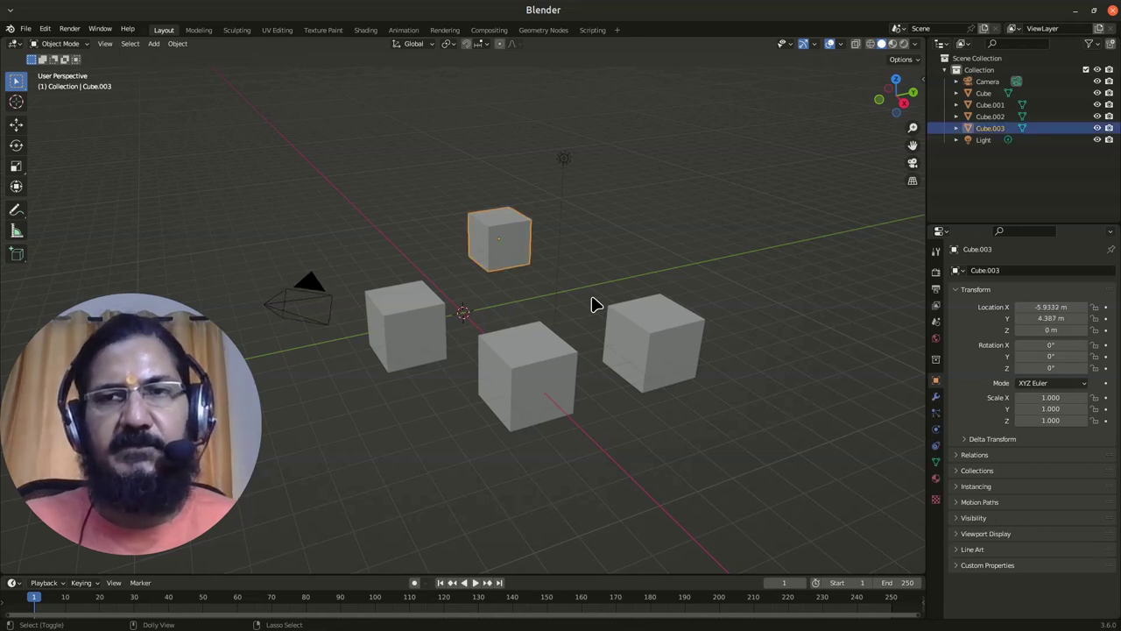
{"action": "key", "text": "ctrl+shift+z"}
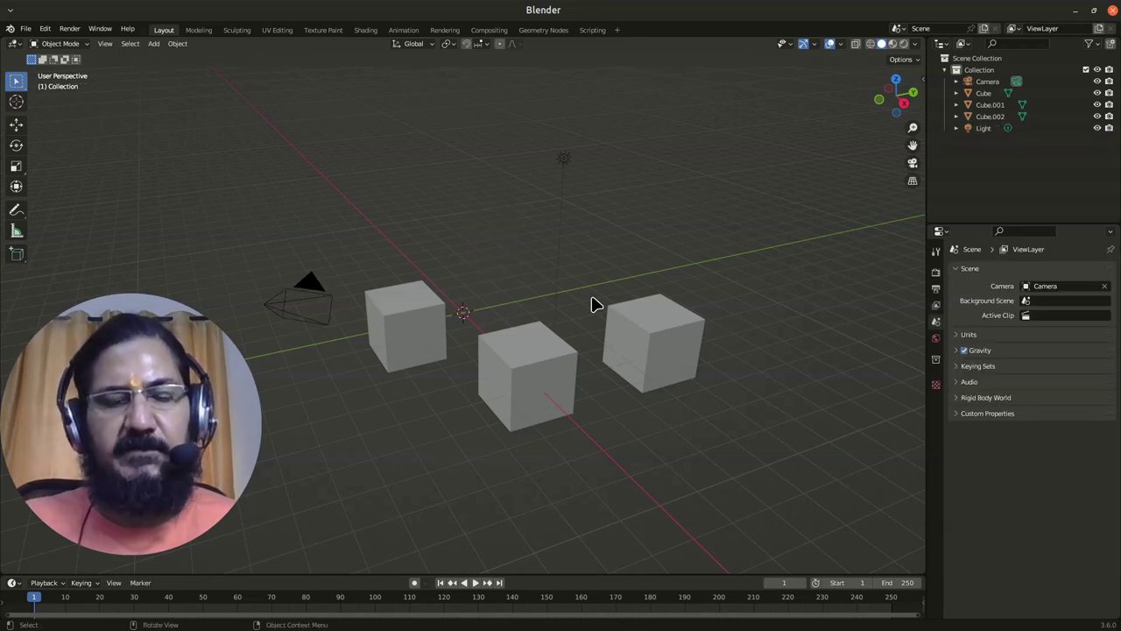
{"action": "key", "text": "ctrl+shift+z"}
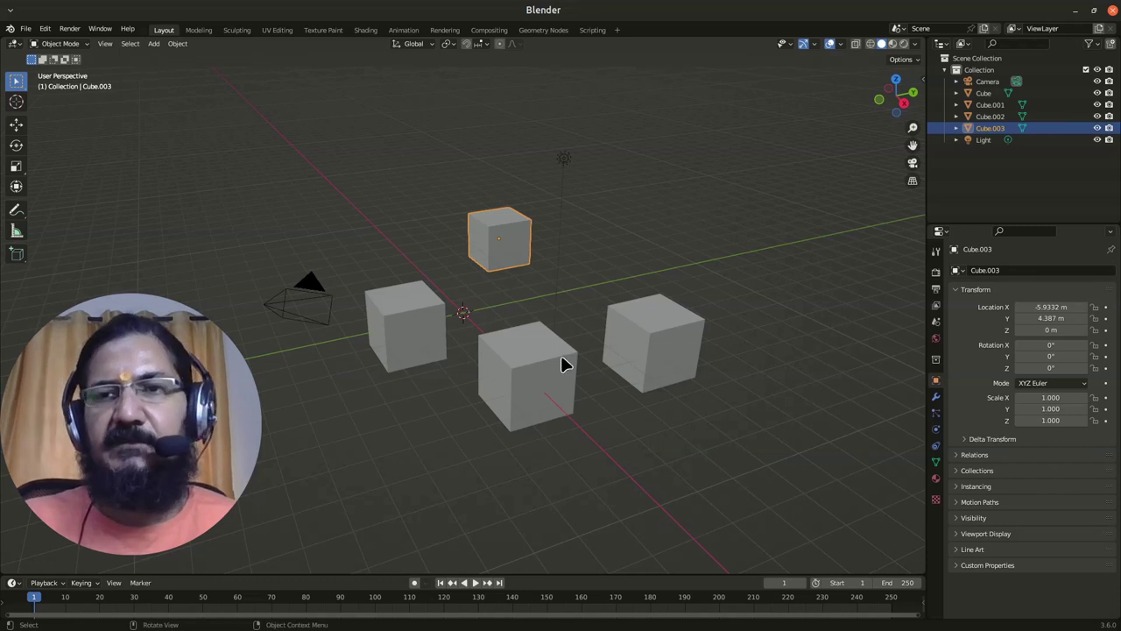